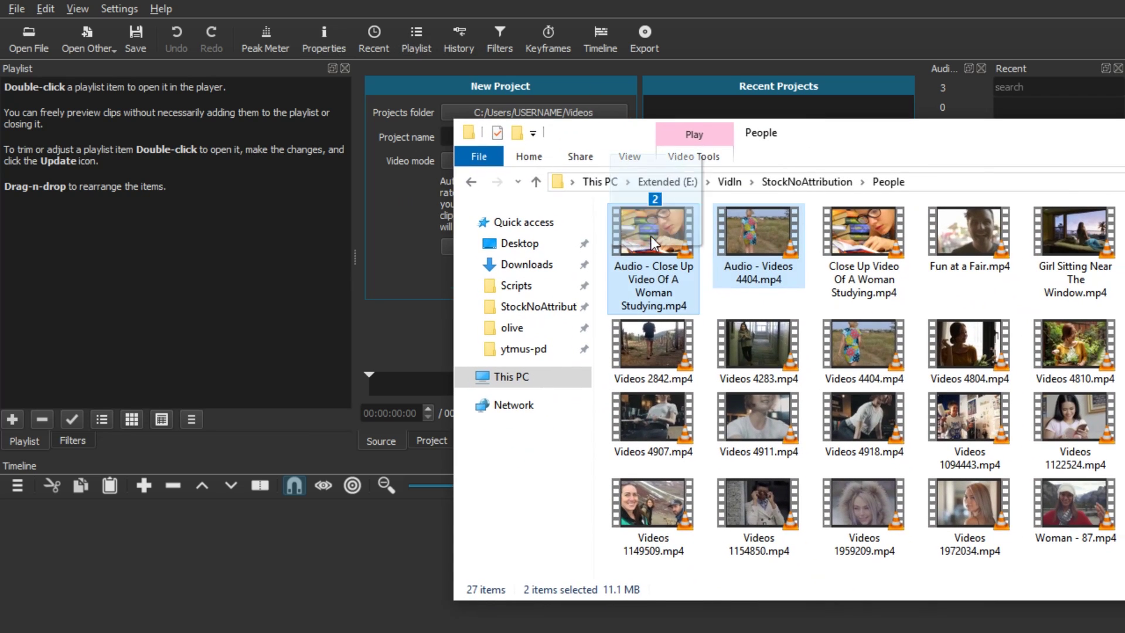
# - Drag the studying-woman clip and the Videos 4404 clip from File Explorer into the Playlist
pyautogui.moveTo(651, 236)
pyautogui.mouseDown()
pyautogui.moveTo(212, 112)
pyautogui.moveTo(203, 491)
pyautogui.mouseUp()
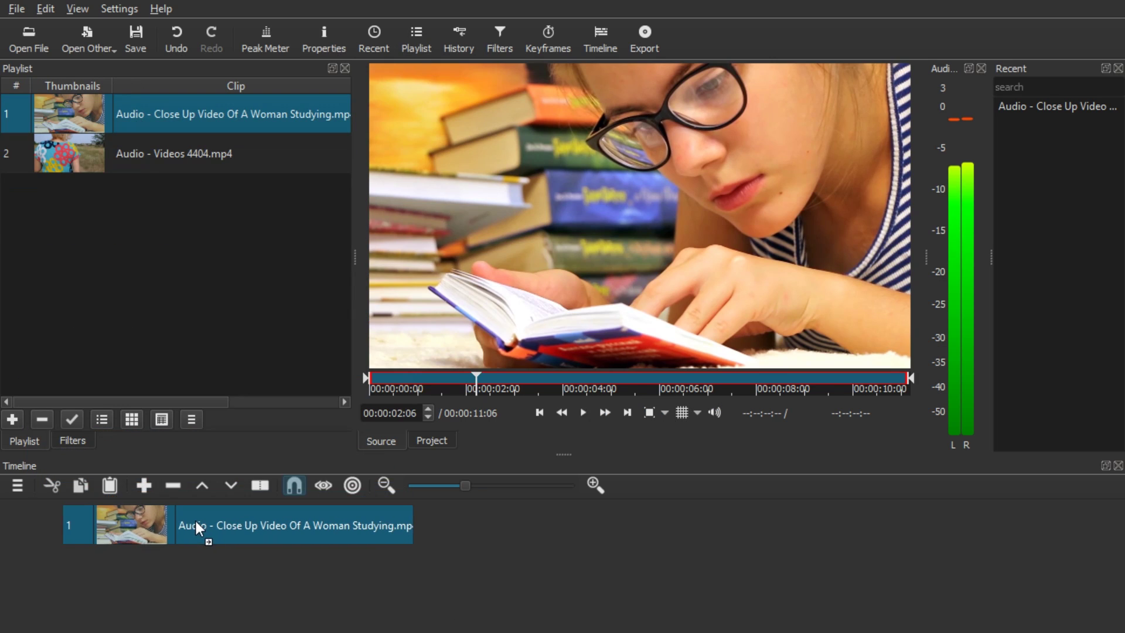
# - Put both clips on the video track and slide Videos 4404 over the studying clip's end
pyautogui.moveTo(174, 153); pyautogui.dragTo(518, 548)
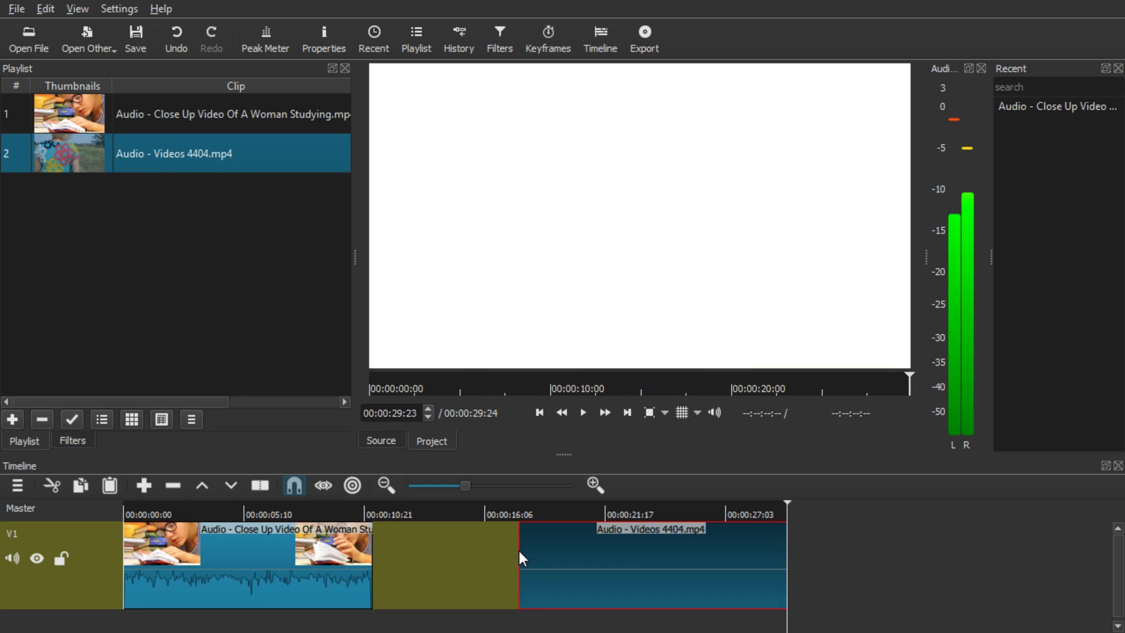
pyautogui.moveTo(628, 537); pyautogui.dragTo(441, 543)
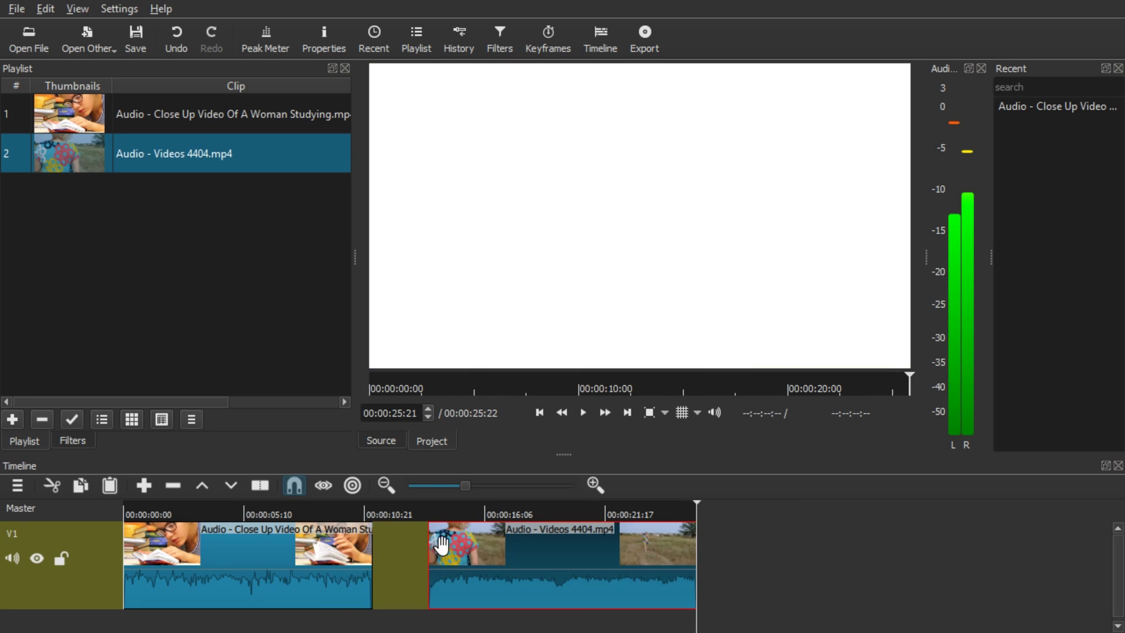
pyautogui.moveTo(558, 561); pyautogui.dragTo(417, 560)
pyautogui.moveTo(530, 551); pyautogui.dragTo(379, 560)
pyautogui.click(209, 550)
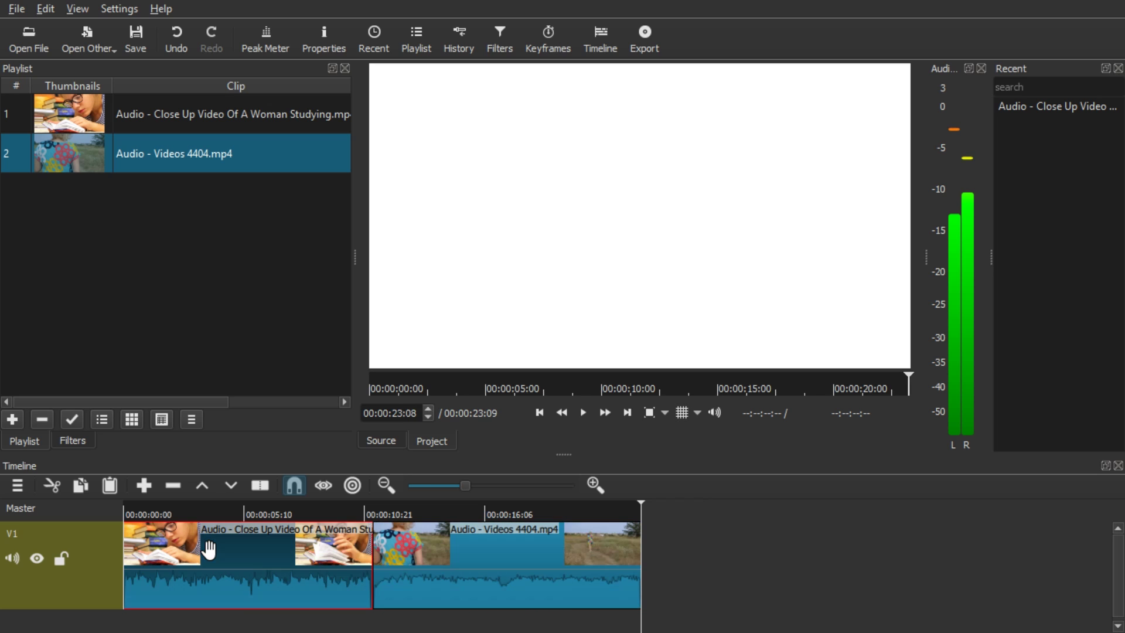
pyautogui.click(421, 552)
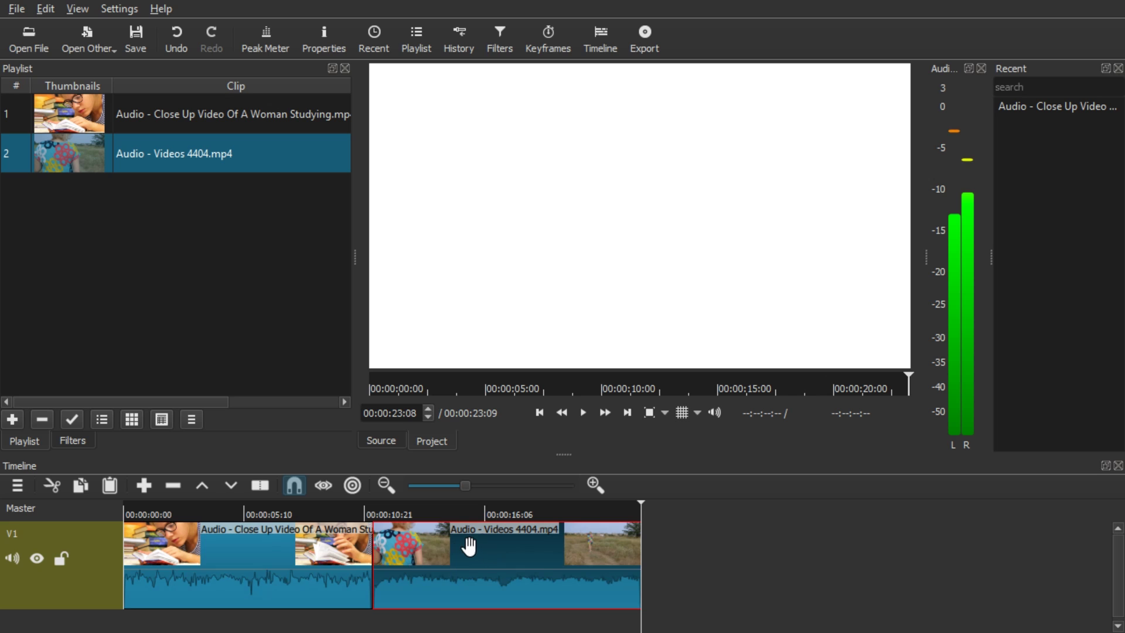
pyautogui.moveTo(464, 546); pyautogui.dragTo(427, 545)
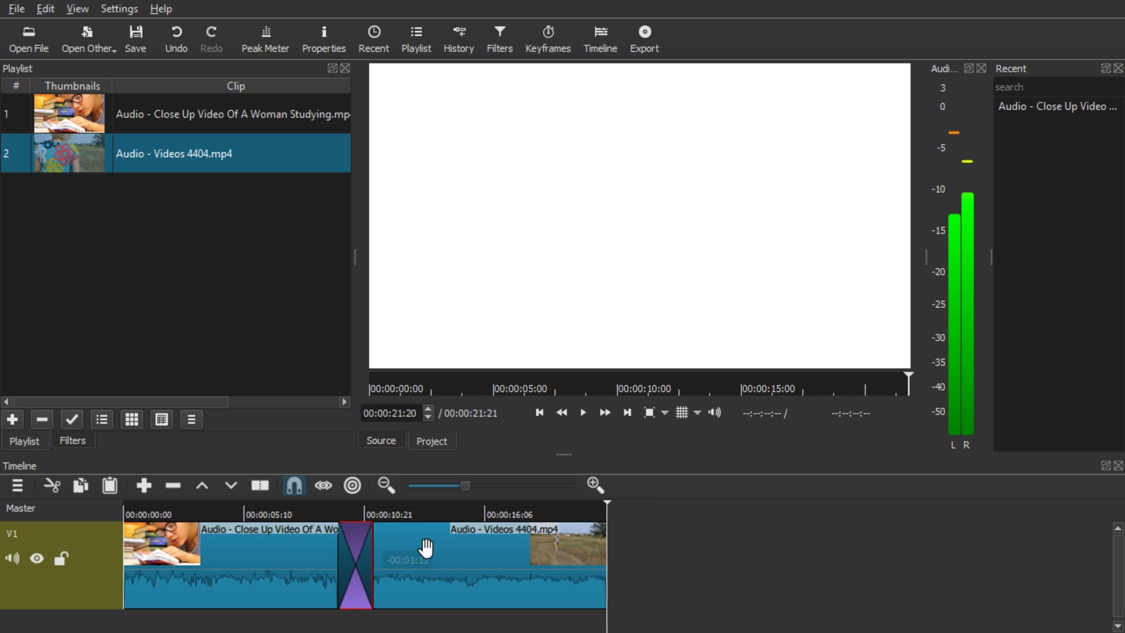
# - Play the crossfade twice from just before the transition to preview it
pyautogui.click(324, 508)
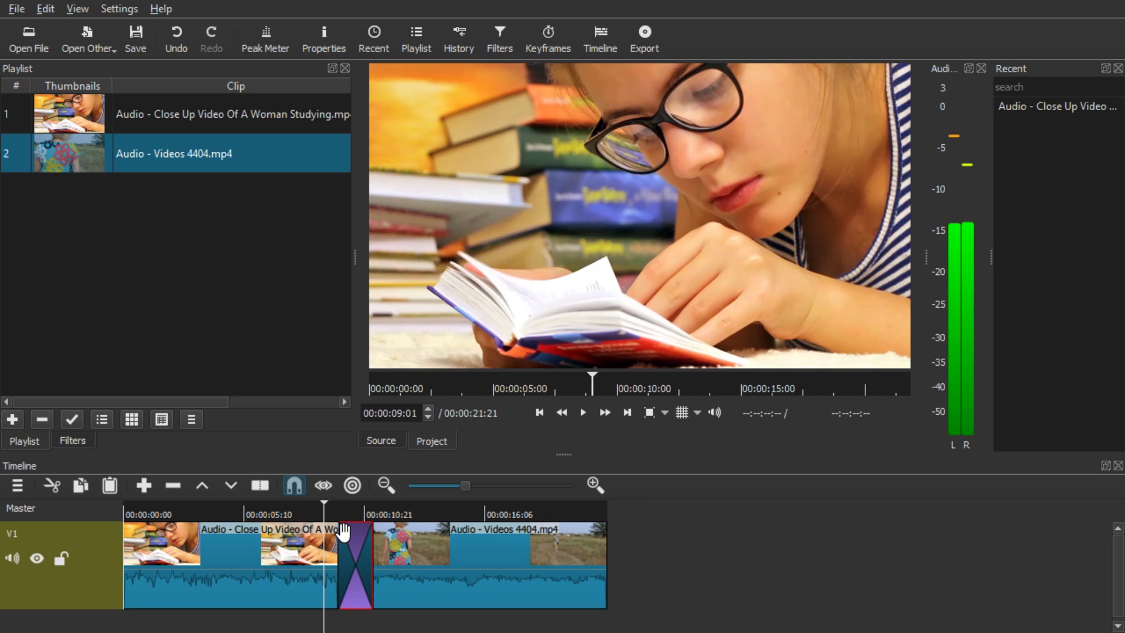
pyautogui.press('space')
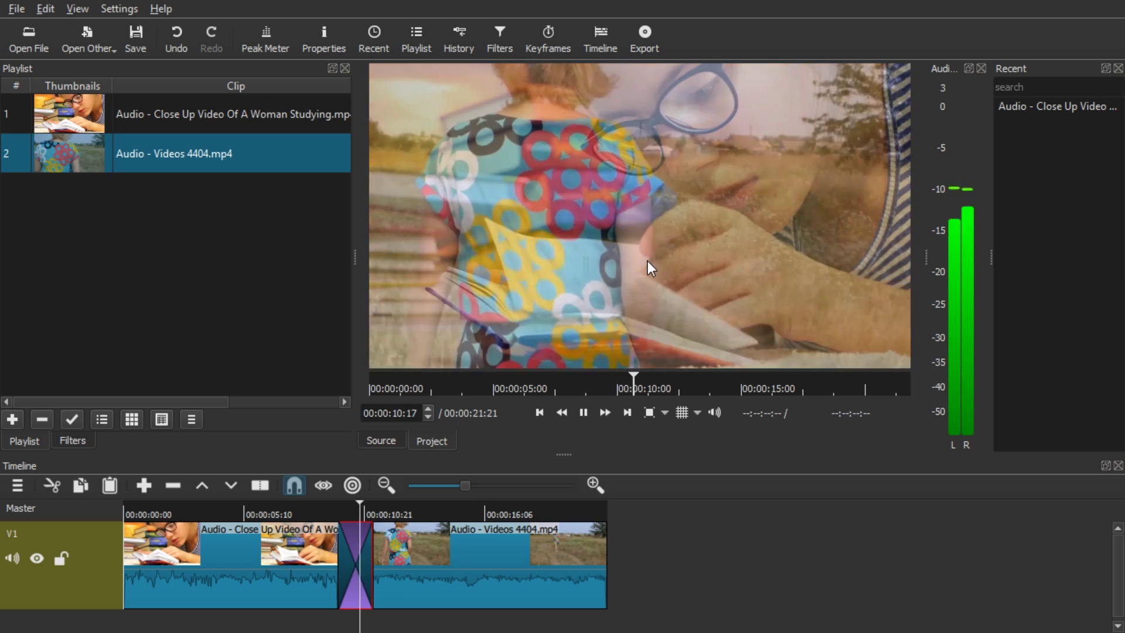
pyautogui.press('space')
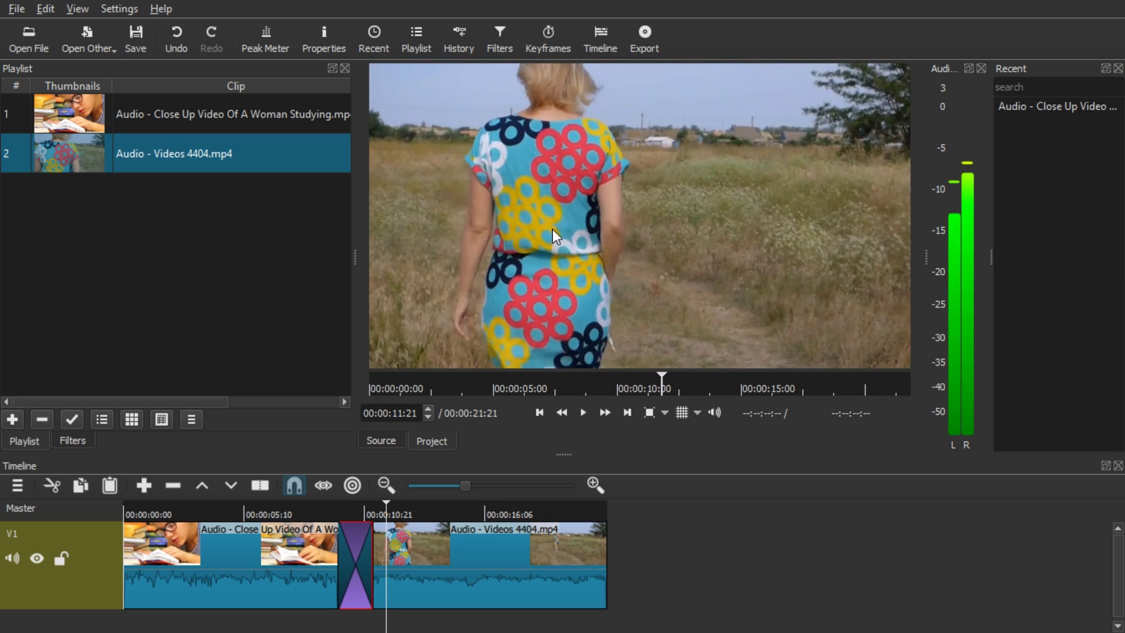
pyautogui.click(327, 510)
pyautogui.press('space')
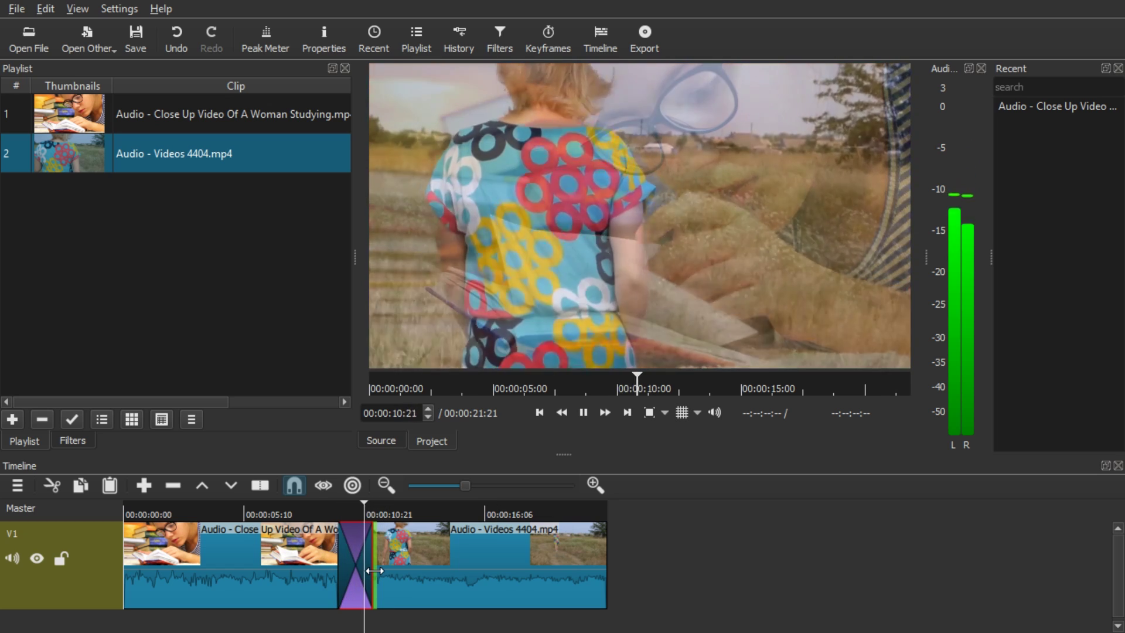
pyautogui.press('space')
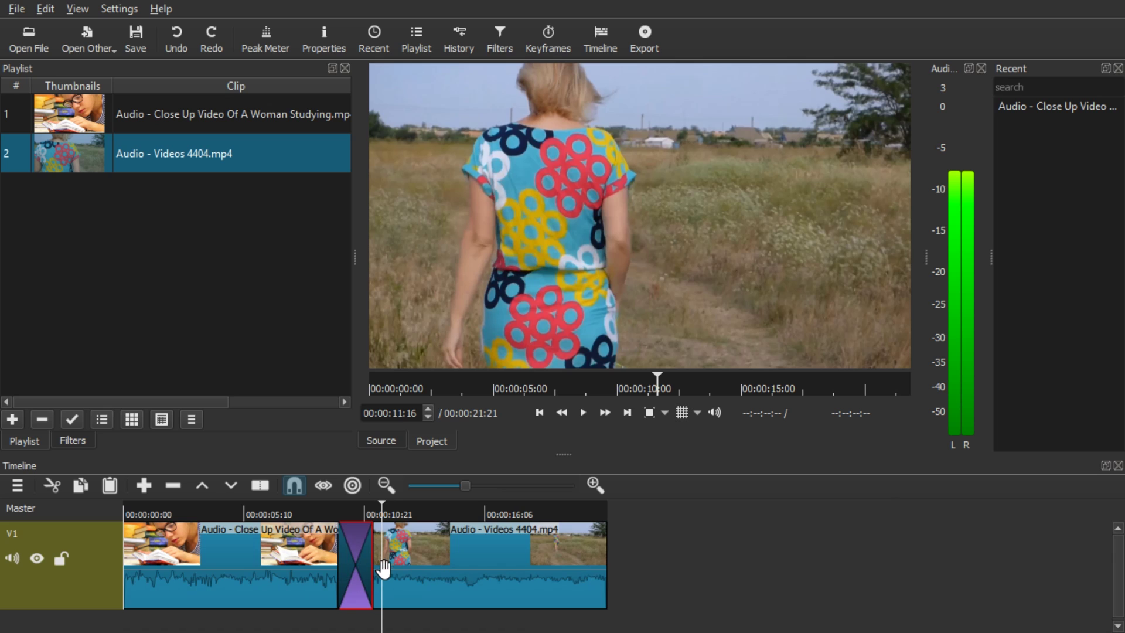
# - Undo the crossfade overlap and play to find where the walking clip should start
pyautogui.hotkey('ctrl', 'z')
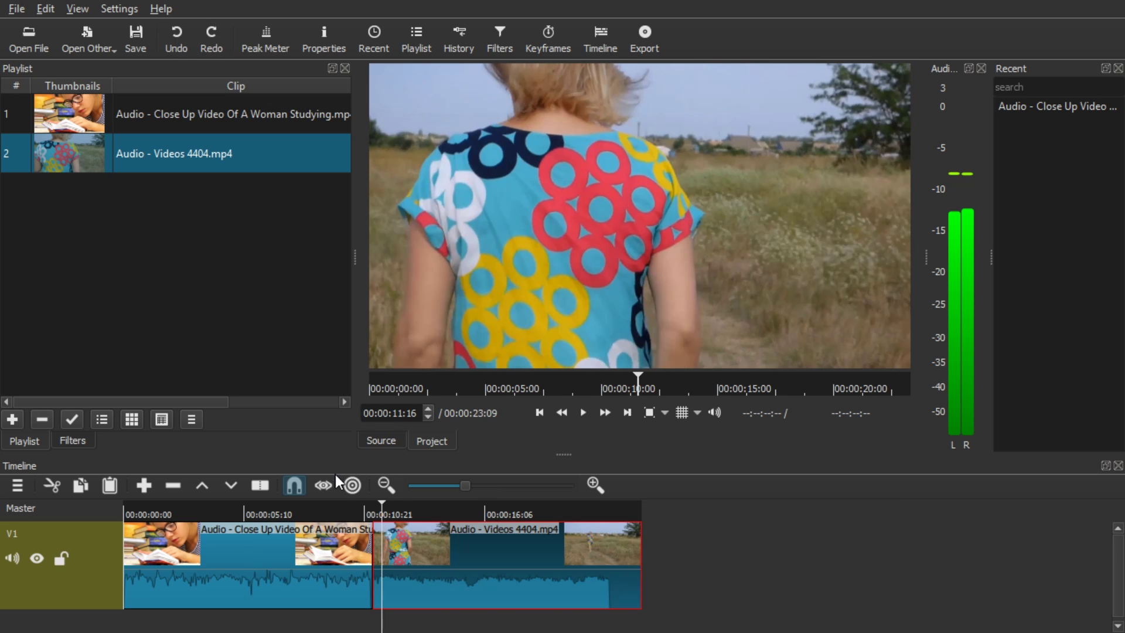
pyautogui.click(349, 507)
pyautogui.press('space')
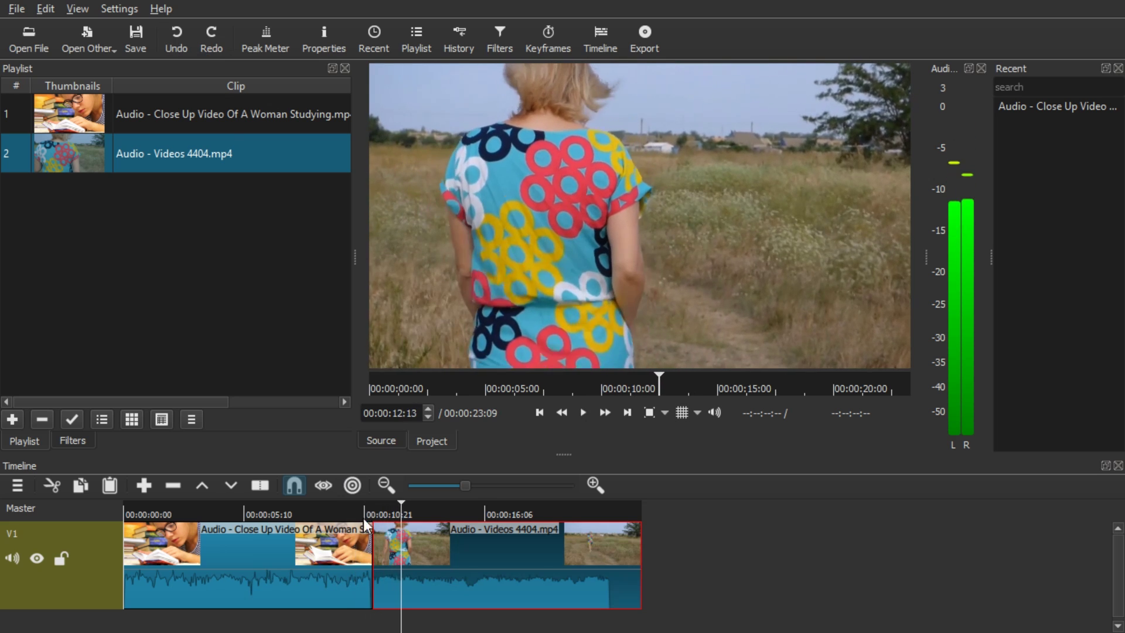
pyautogui.click(261, 484)
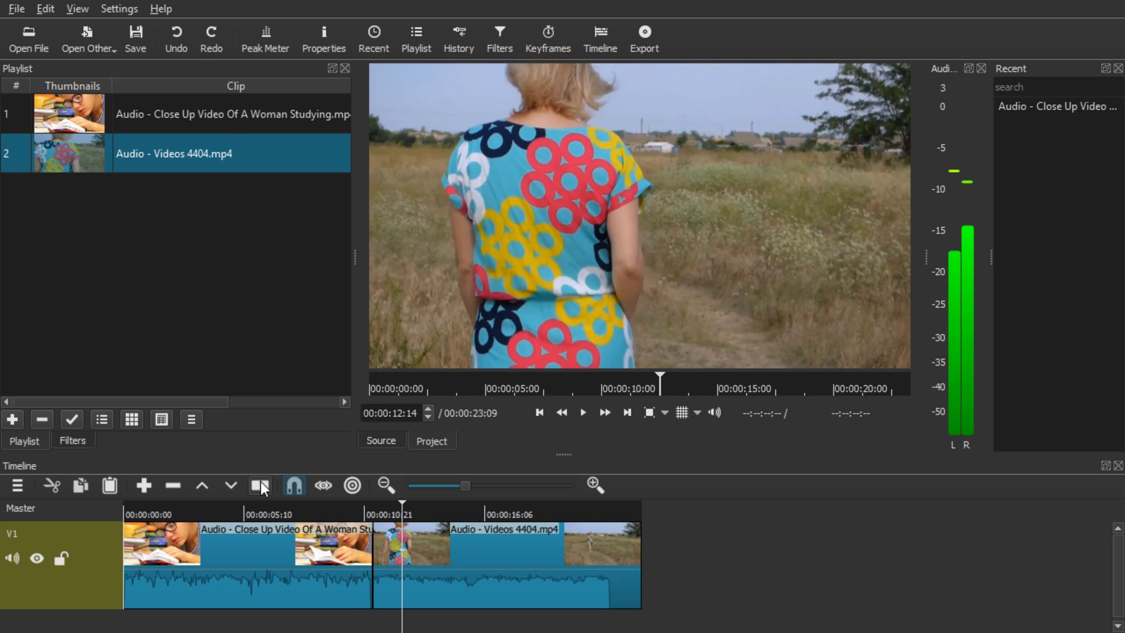
# - Split both clips at the playhead, delete the unwanted pieces, and remove the gap
pyautogui.click(261, 485)
pyautogui.click(339, 518)
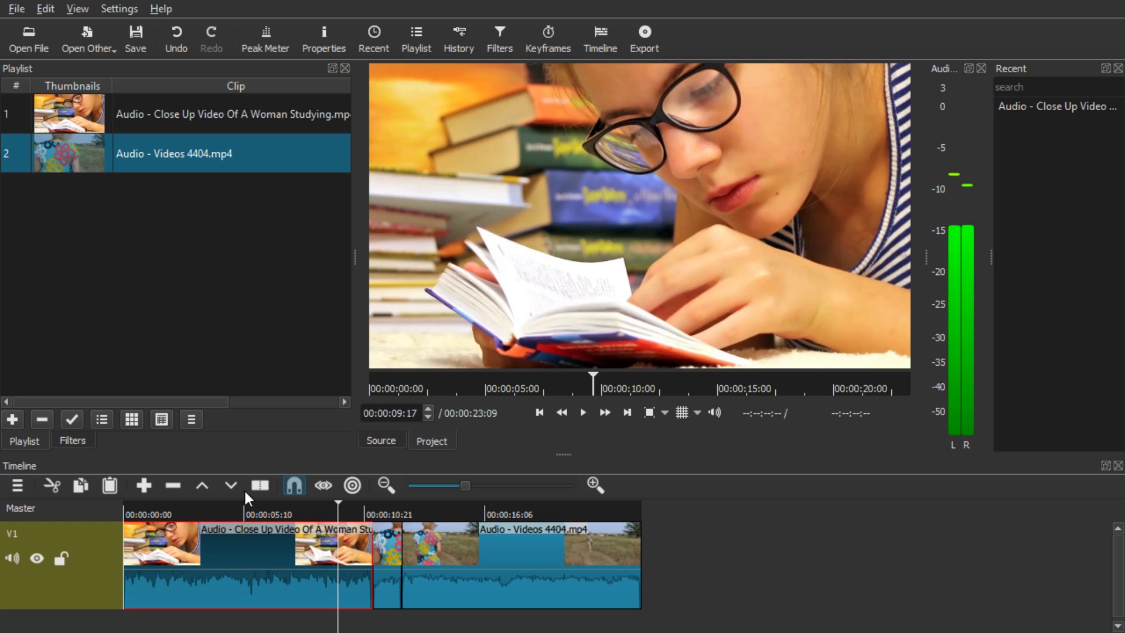
pyautogui.click(259, 490)
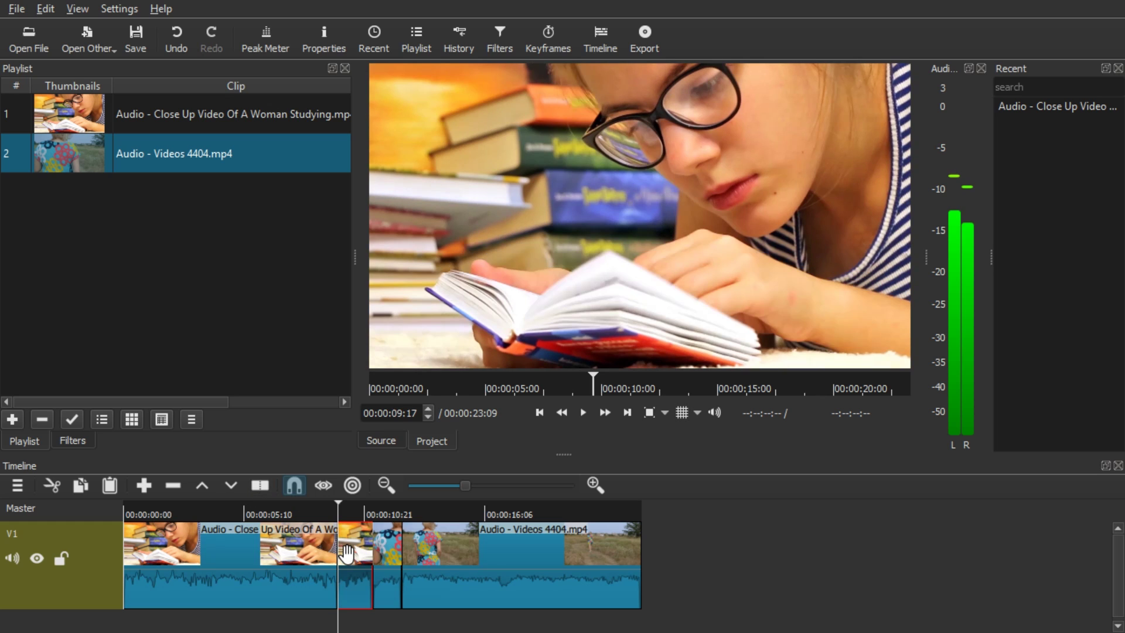
pyautogui.press('Delete')
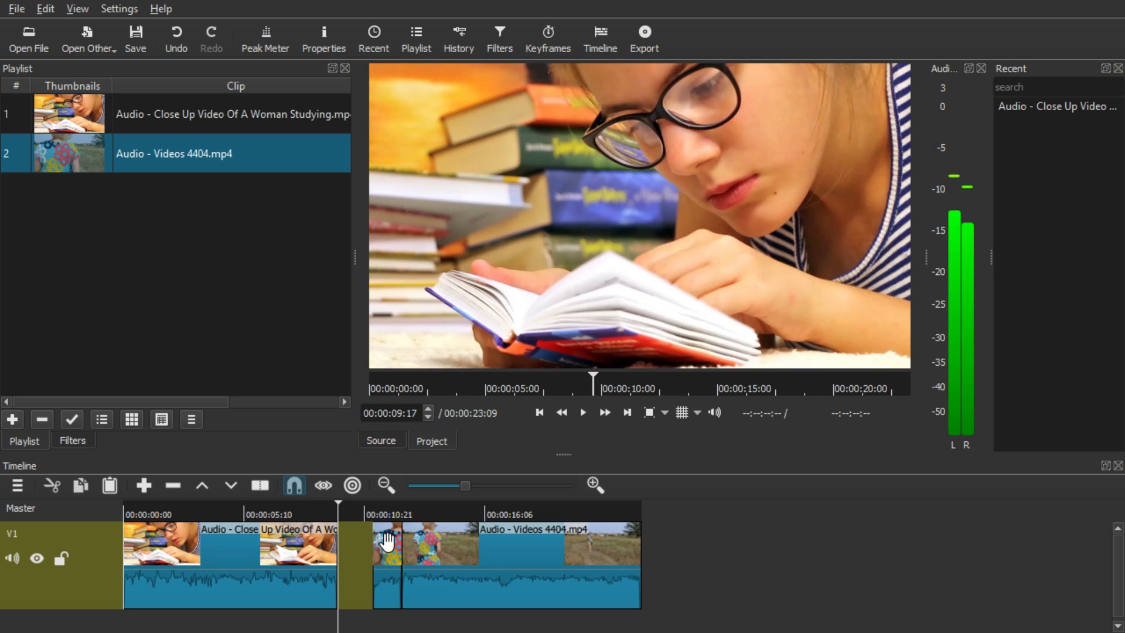
pyautogui.click(387, 540)
pyautogui.press('Delete')
pyautogui.rightClick(391, 541)
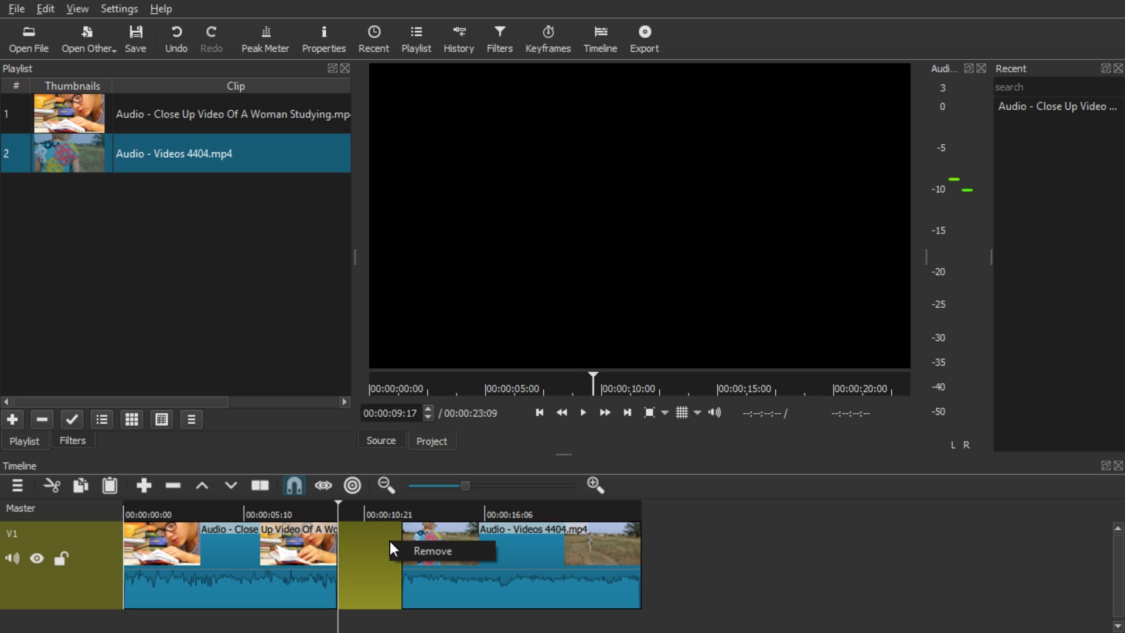
pyautogui.click(405, 549)
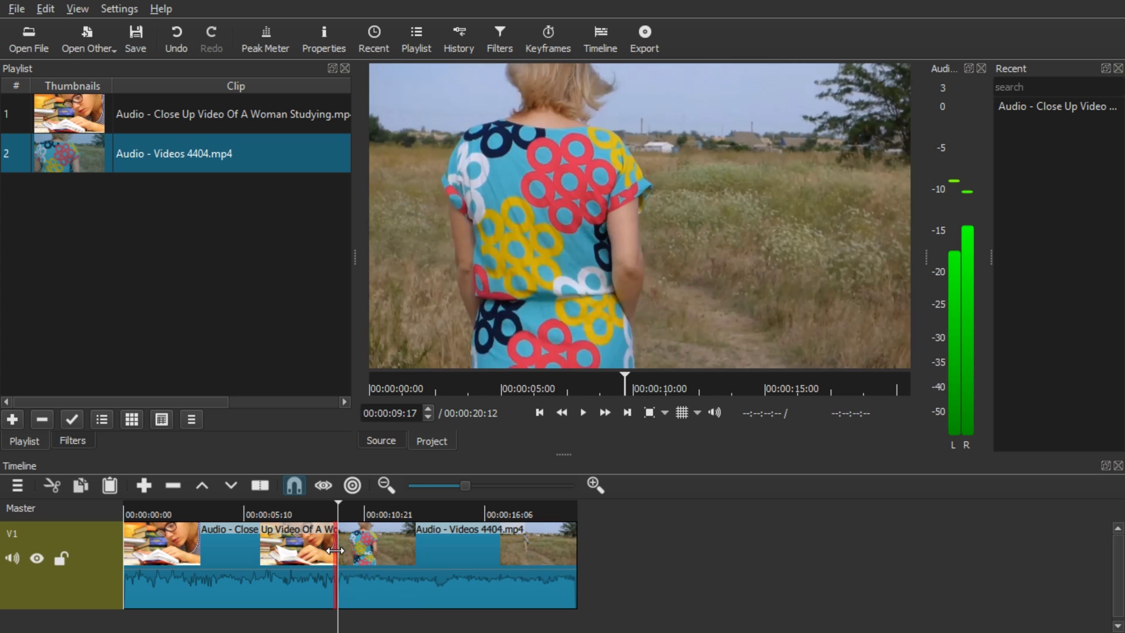
# - Overlap the field clip onto the trimmed studying clip's end, preview the dissolve, and select it
pyautogui.moveTo(335, 550); pyautogui.dragTo(241, 562)
pyautogui.hotkey('ctrl', 'z')
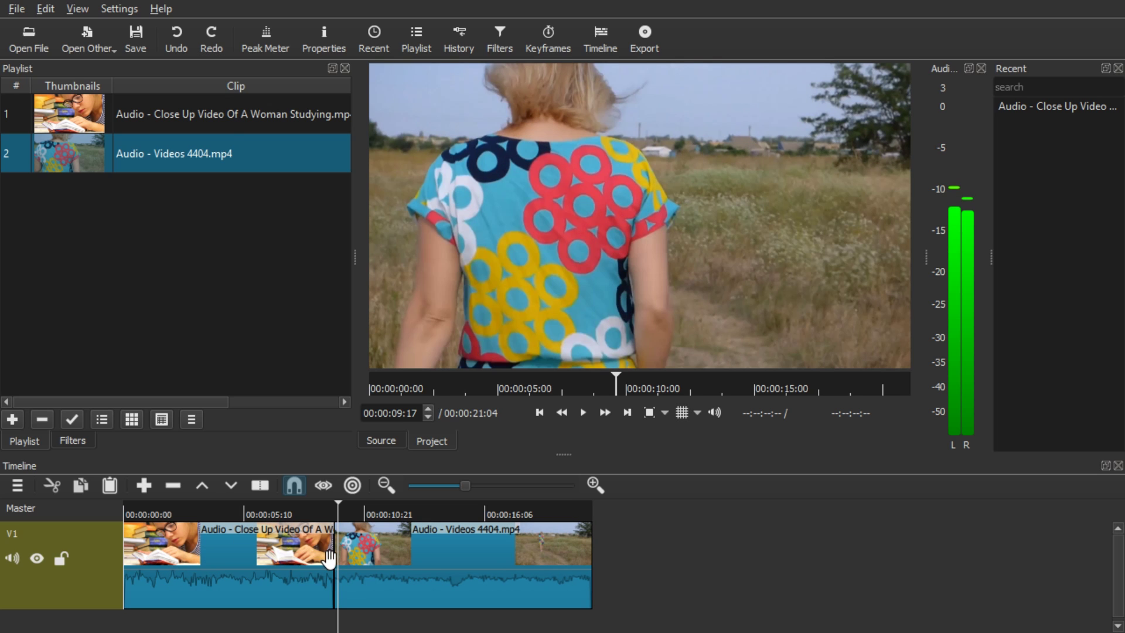
pyautogui.moveTo(331, 560); pyautogui.dragTo(378, 564)
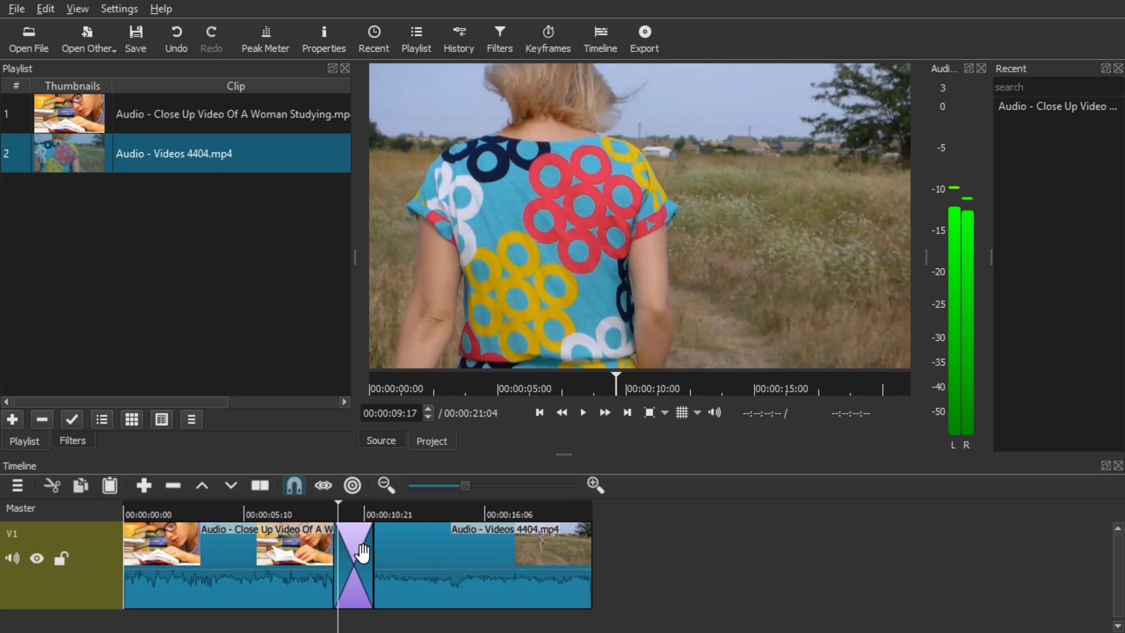
pyautogui.press('space')
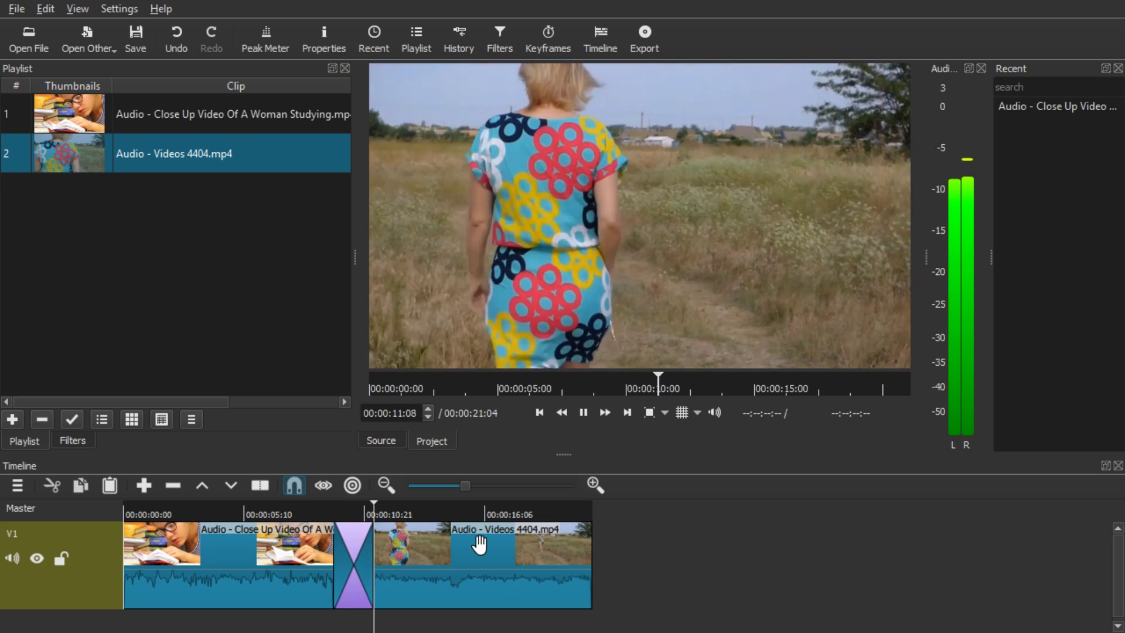
pyautogui.press('space')
pyautogui.click(348, 545)
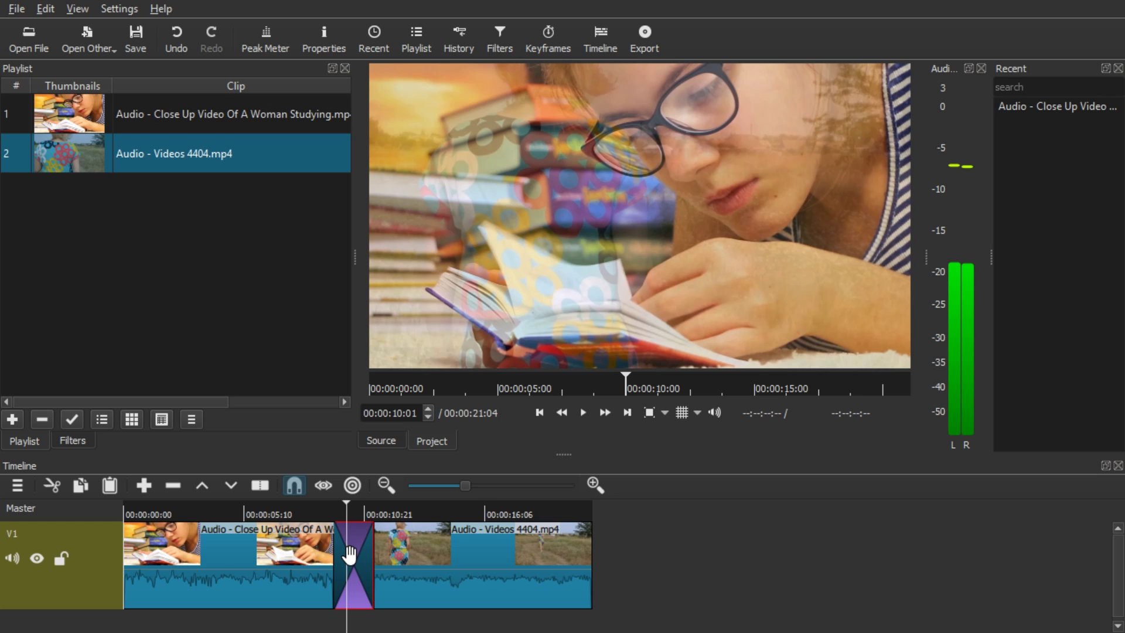
# - Make the transition a Bar Horizontal wipe and preview it
pyautogui.click(321, 33)
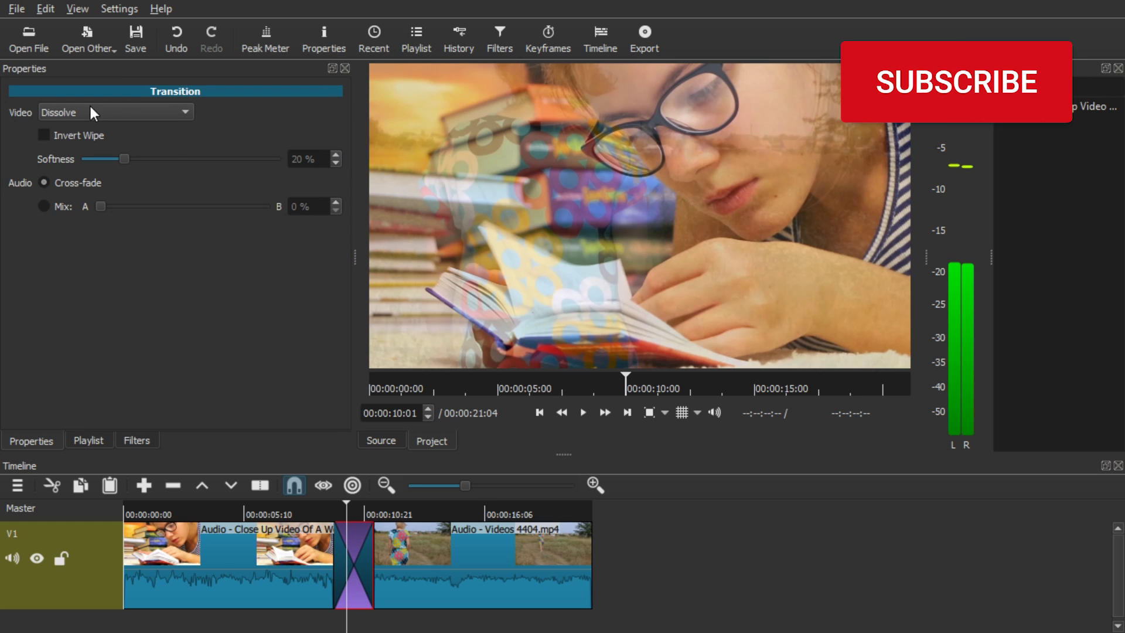
pyautogui.click(71, 111)
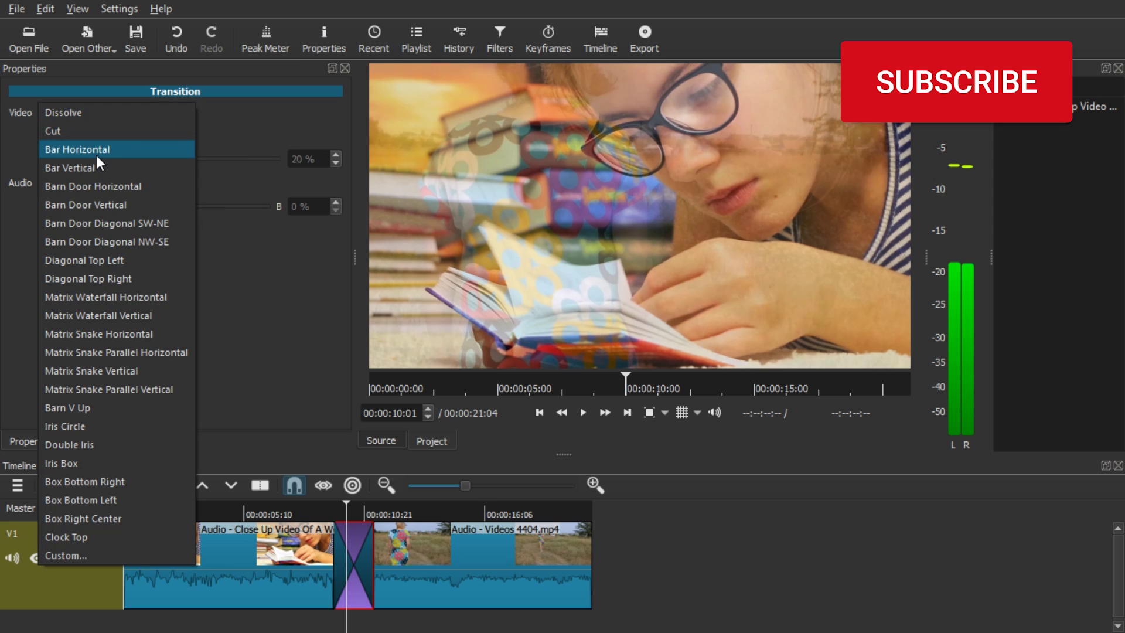
pyautogui.click(88, 150)
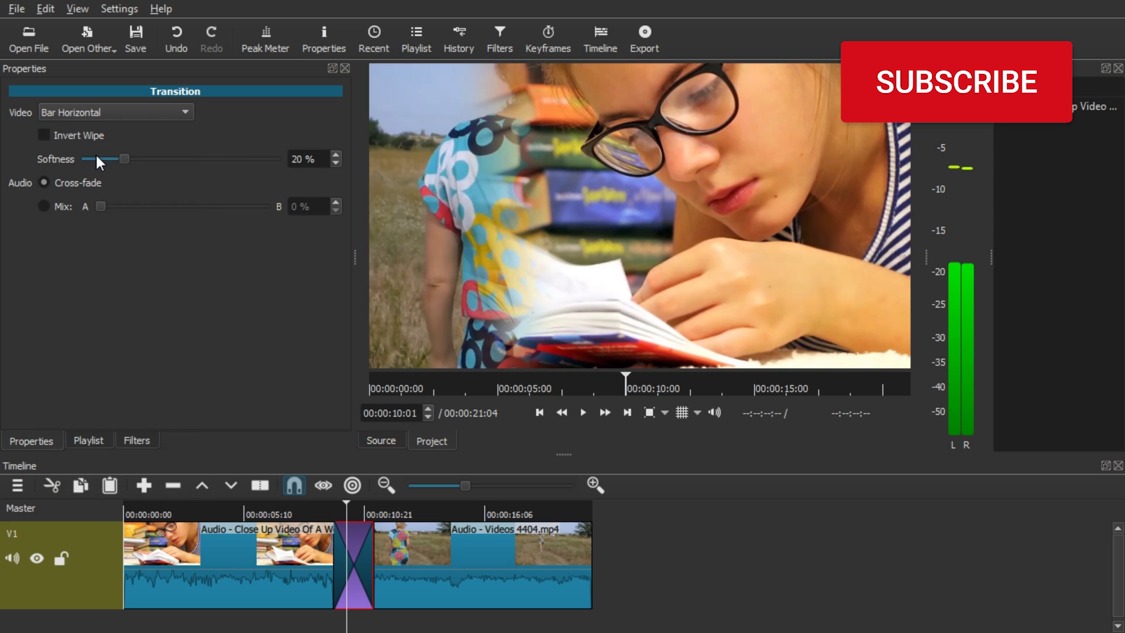
pyautogui.click(321, 508)
pyautogui.press('space')
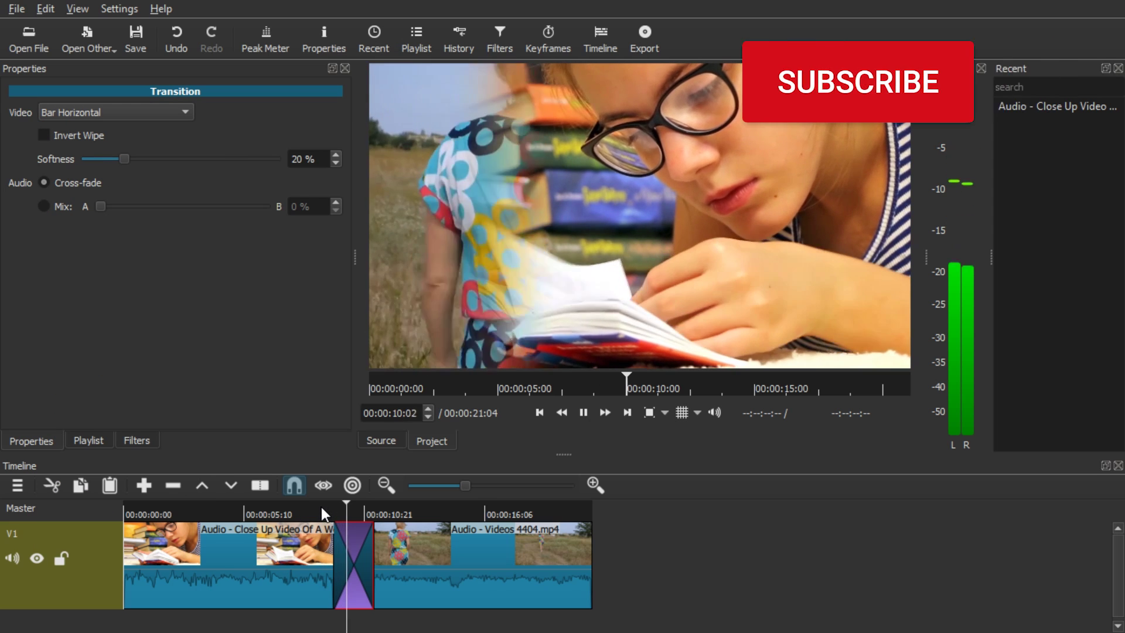
pyautogui.press('space')
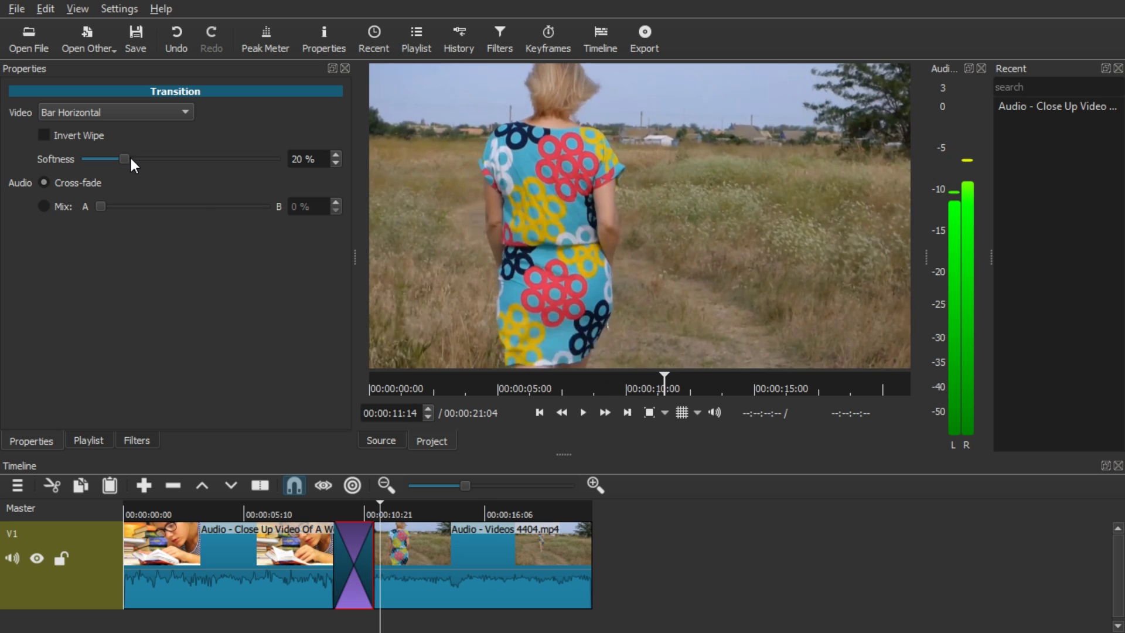
# - Test the wipe at 0% and 100% softness, then undo it and re-overlap the clips
pyautogui.moveTo(120, 157); pyautogui.dragTo(71, 160)
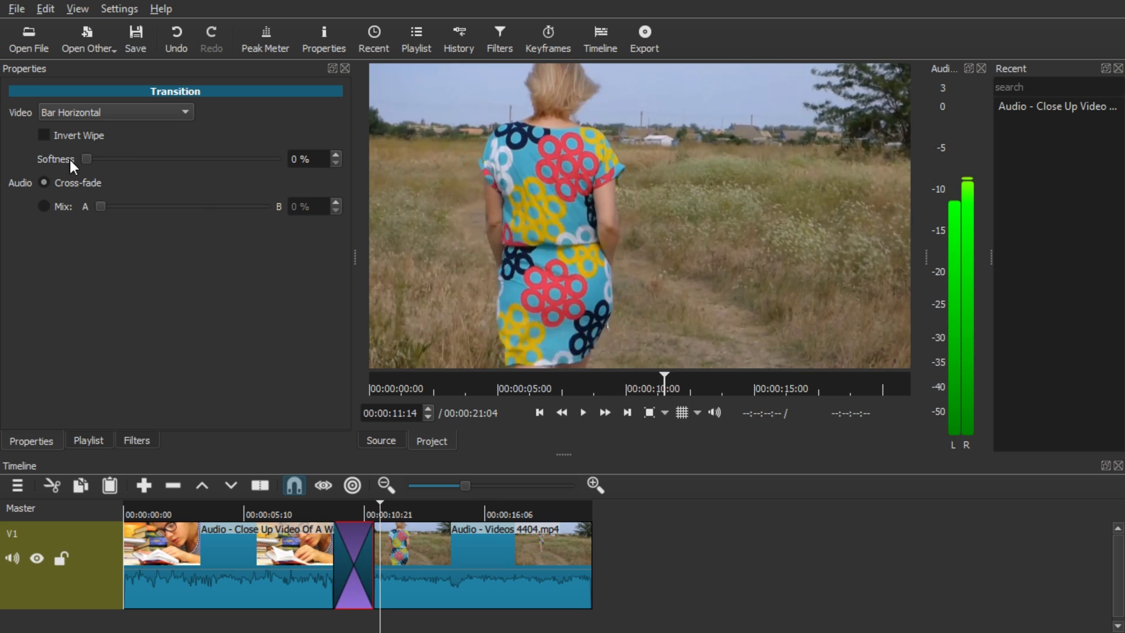
pyautogui.click(328, 512)
pyautogui.press('space')
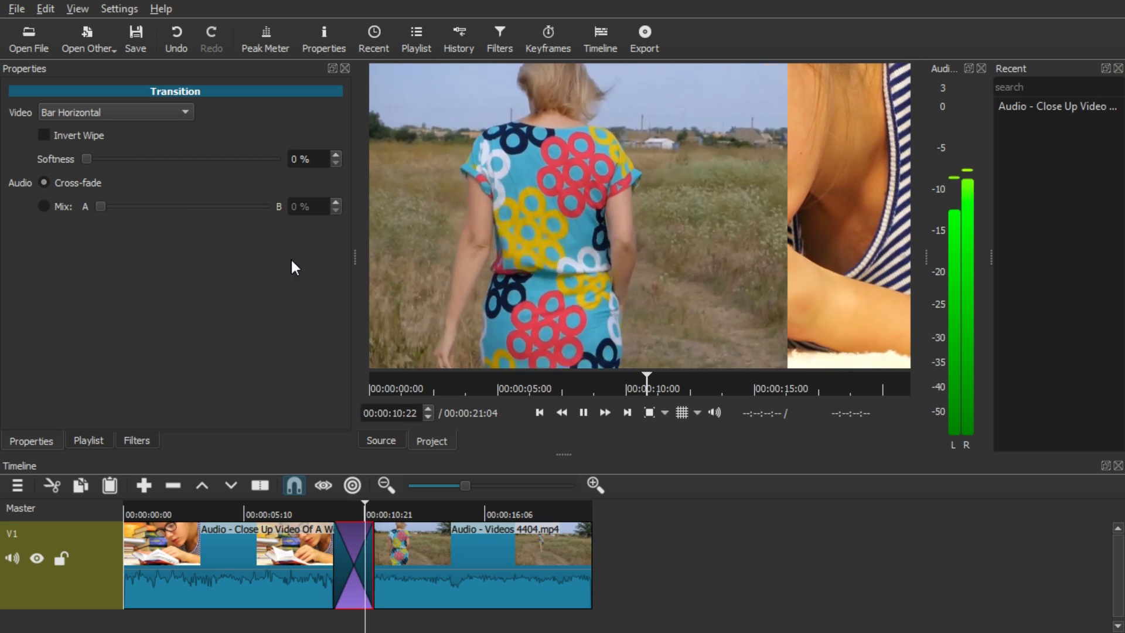
pyautogui.press('space')
pyautogui.moveTo(86, 158); pyautogui.dragTo(307, 165)
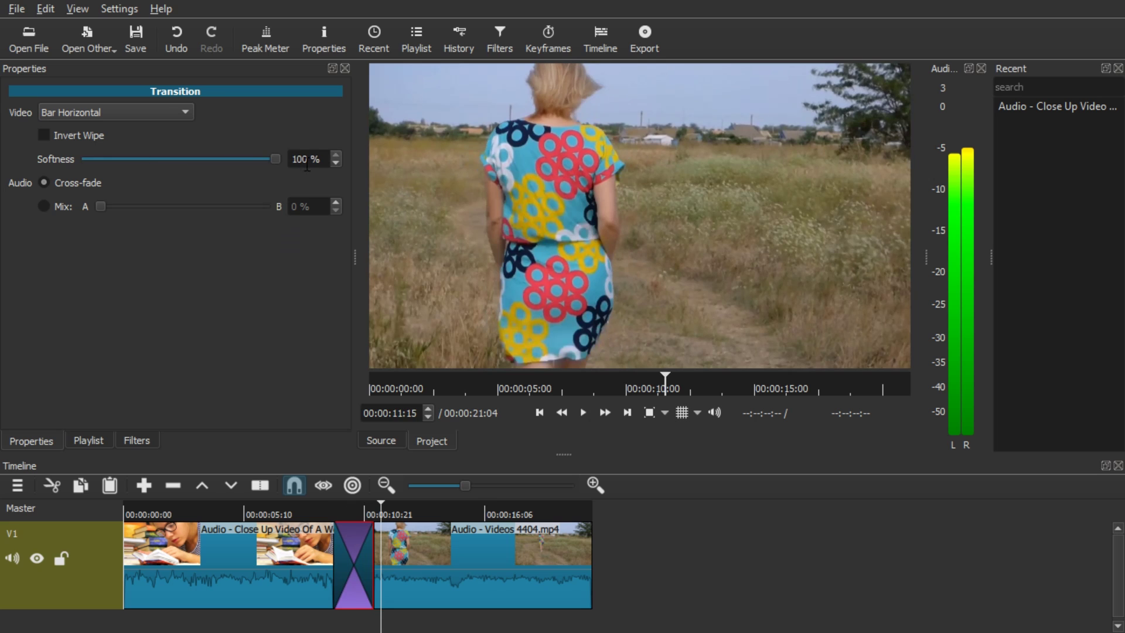
pyautogui.click(340, 514)
pyautogui.press('space')
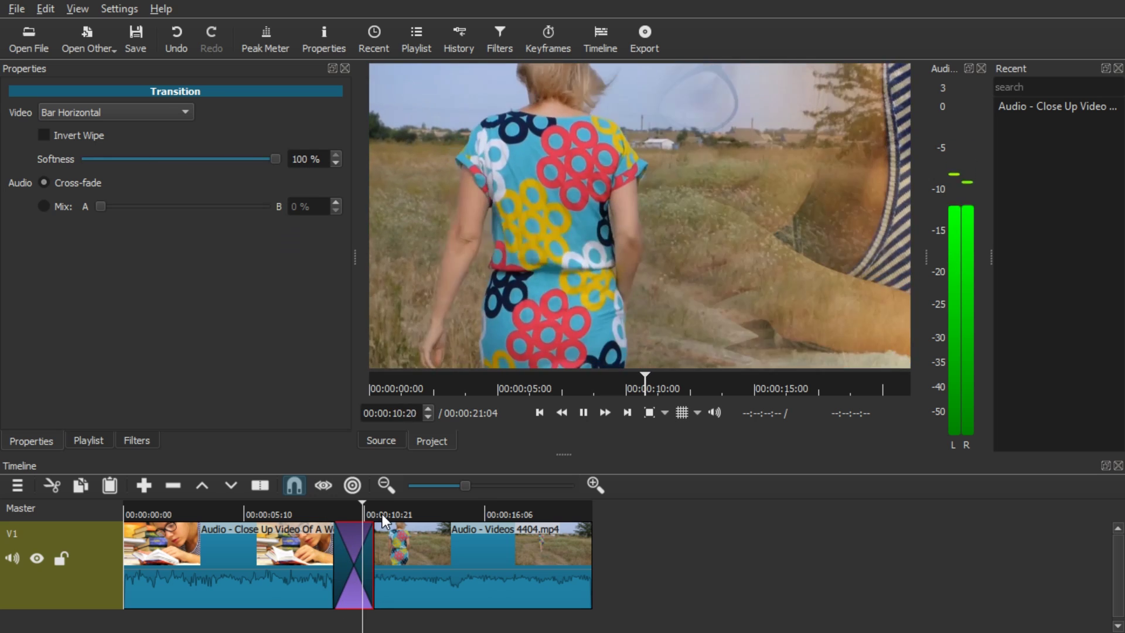
pyautogui.press('space')
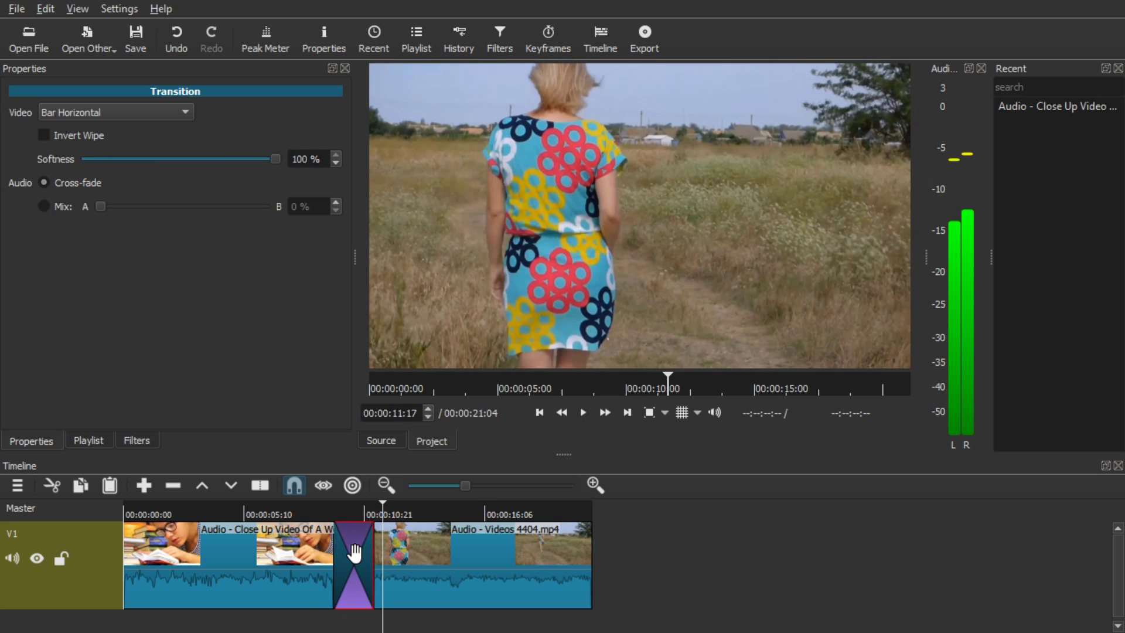
pyautogui.click(180, 46)
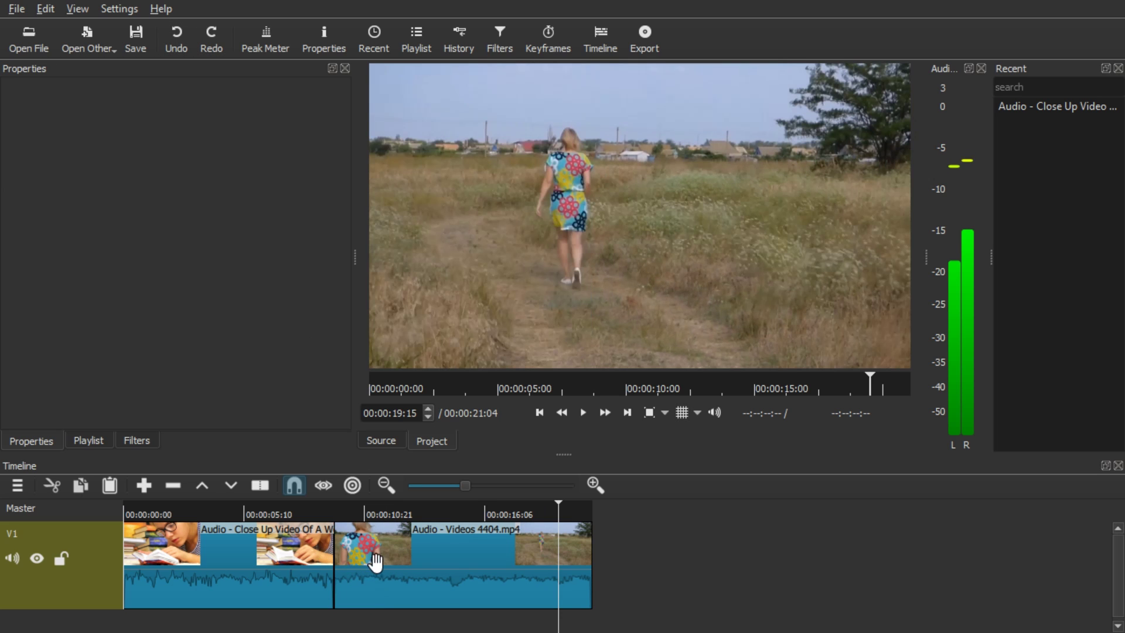
pyautogui.moveTo(336, 561); pyautogui.dragTo(305, 557)
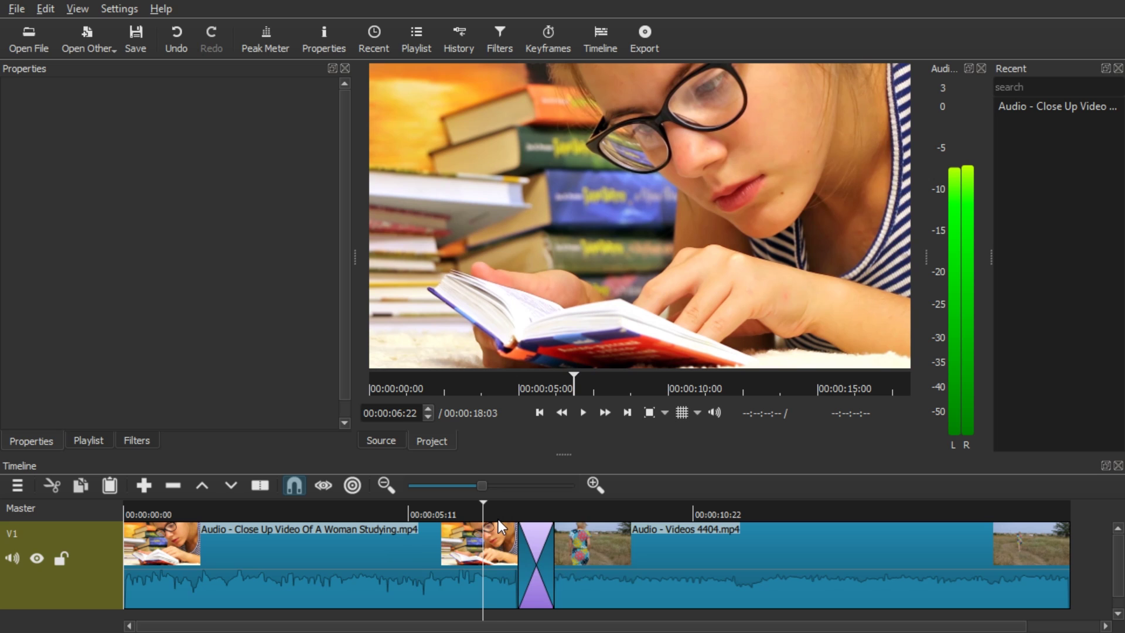
# - Switch the transition to an inverted Barn V Up wipe with 0% softness and replay it
pyautogui.press('space')
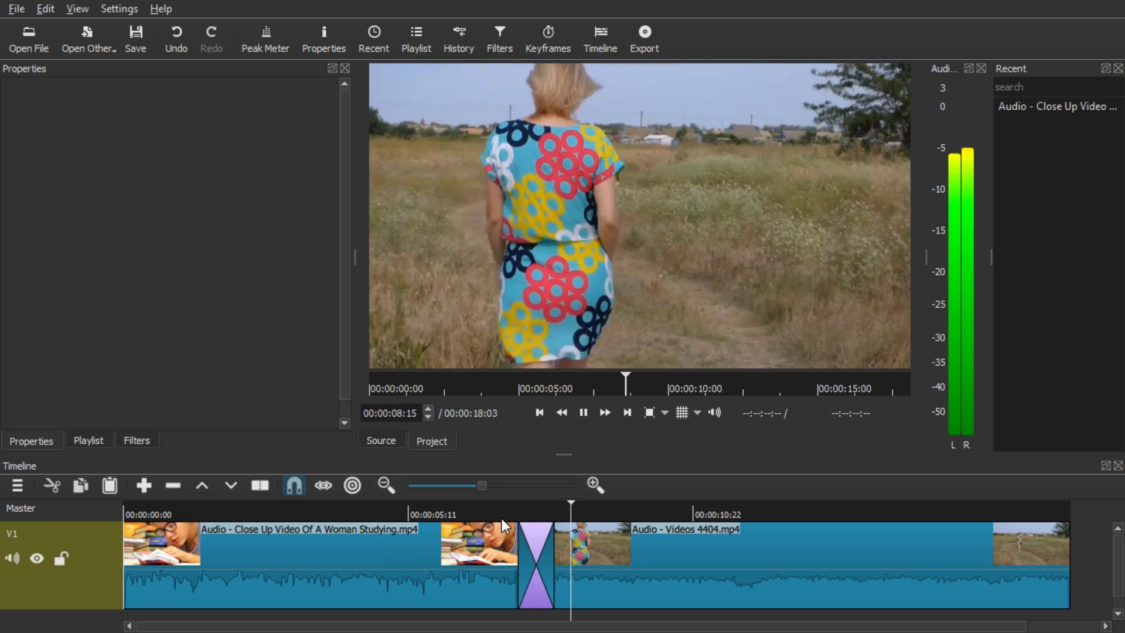
pyautogui.click(503, 527)
pyautogui.click(106, 112)
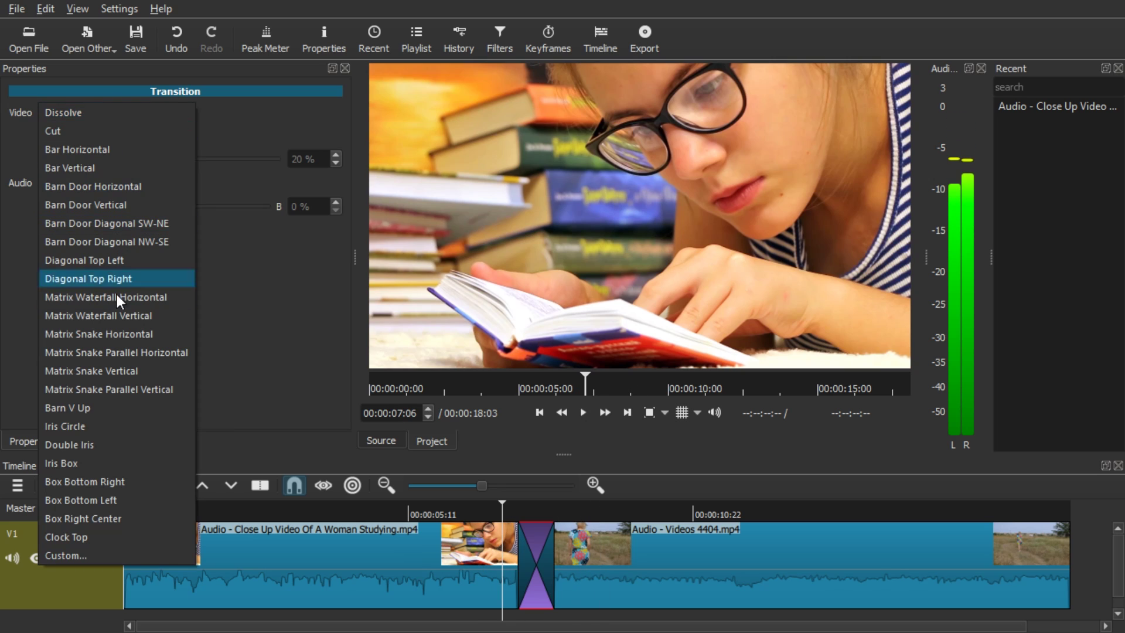
pyautogui.click(96, 407)
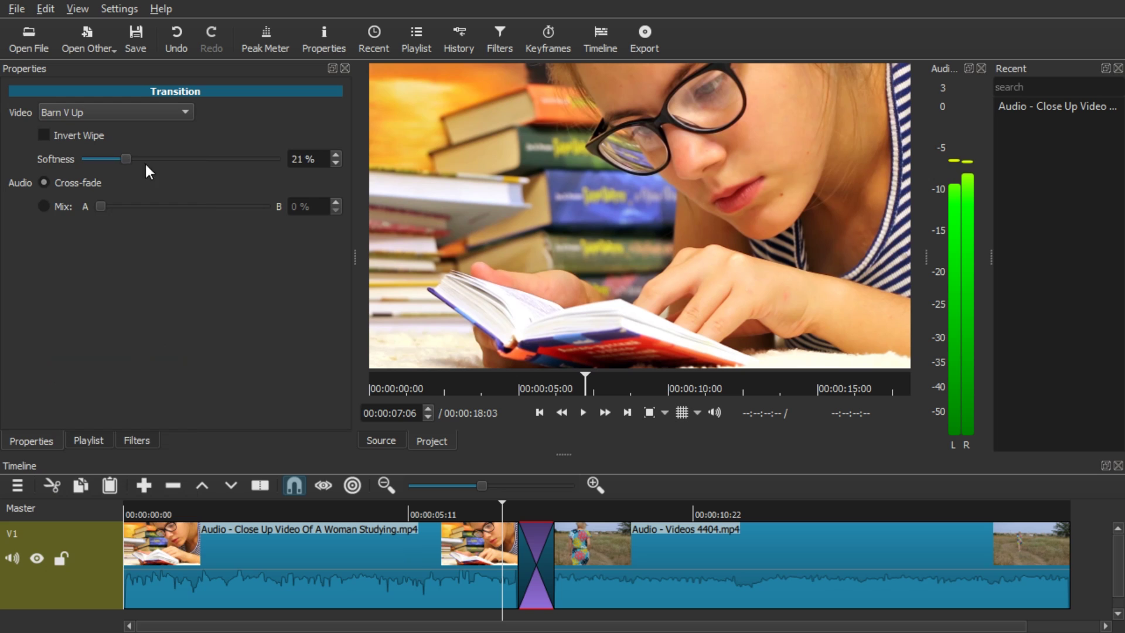
pyautogui.moveTo(125, 160)
pyautogui.mouseDown()
pyautogui.moveTo(233, 159)
pyautogui.moveTo(20, 168)
pyautogui.mouseUp()
pyautogui.press('space')
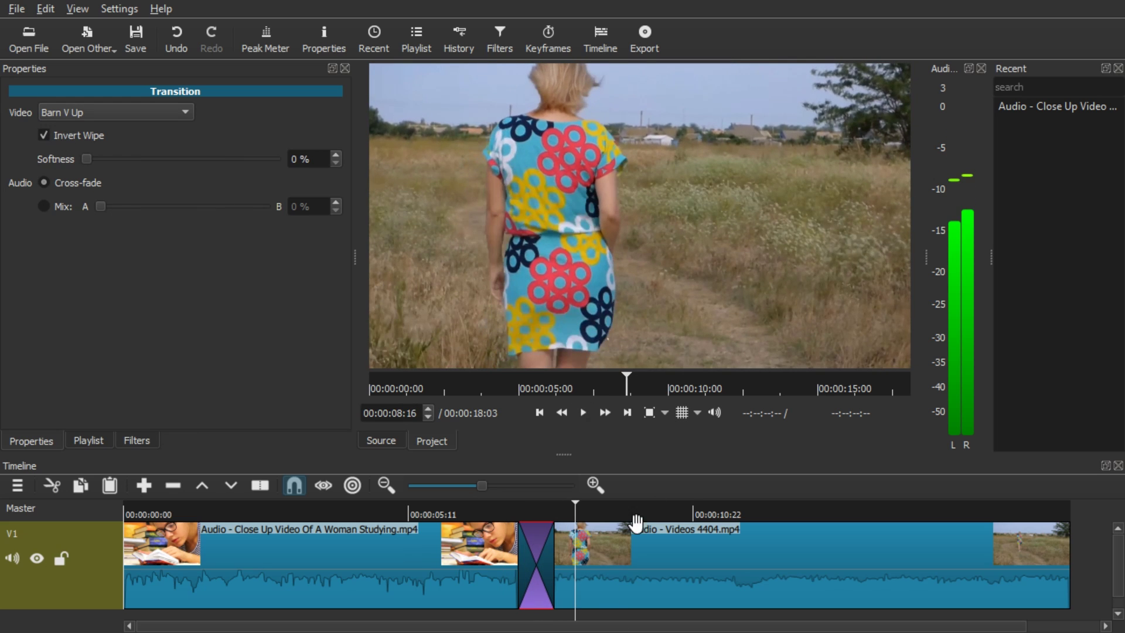
pyautogui.click(496, 504)
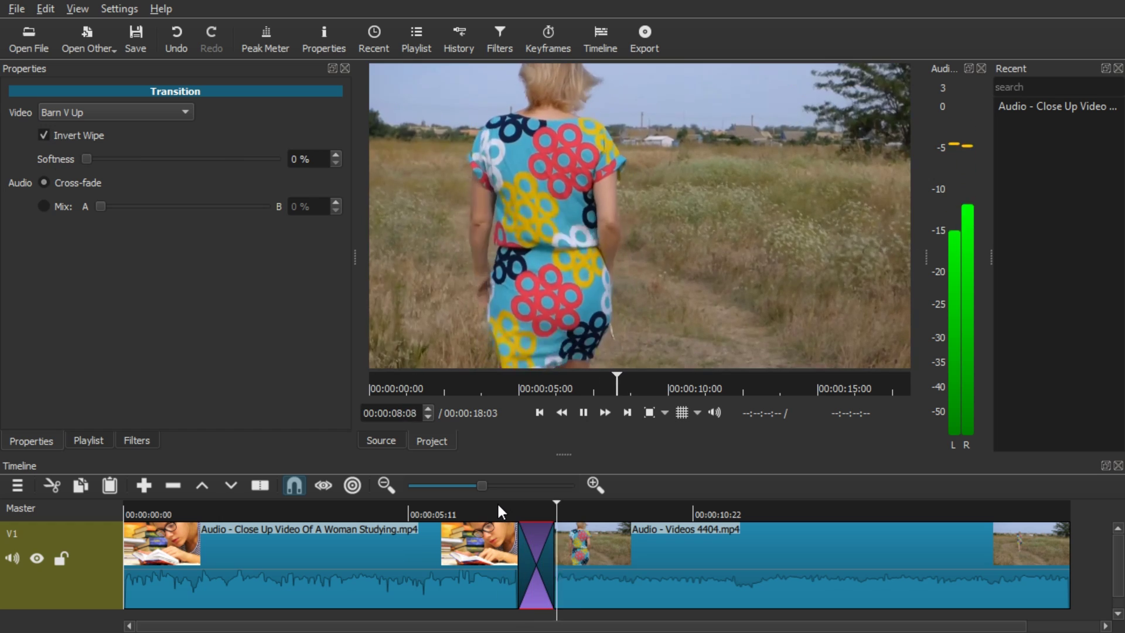
pyautogui.press('pageup')
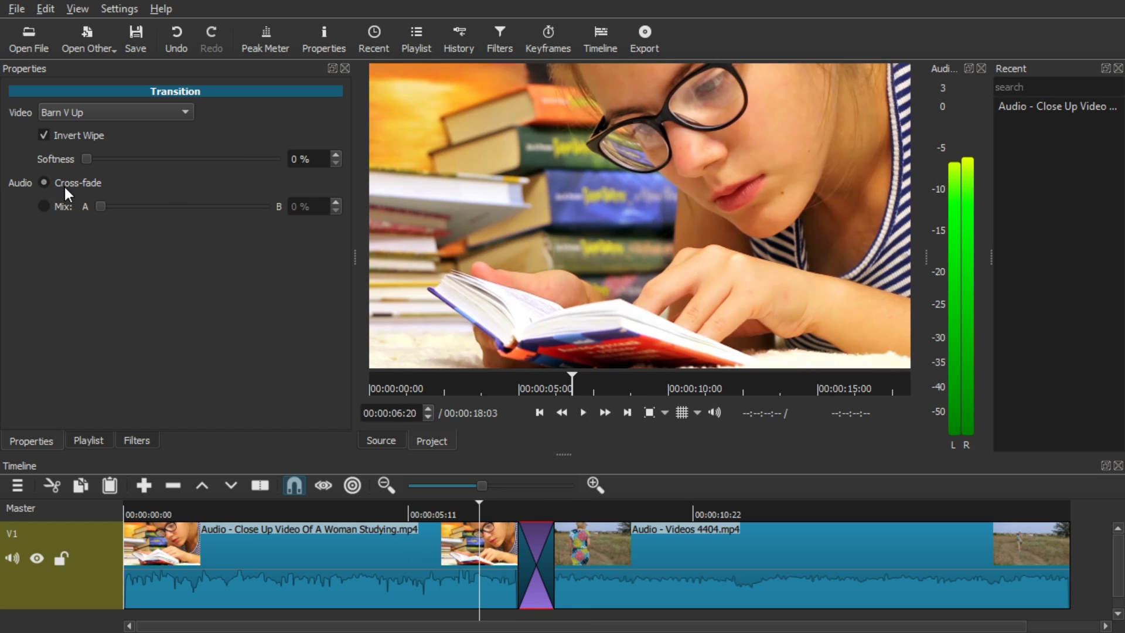
pyautogui.press('space')
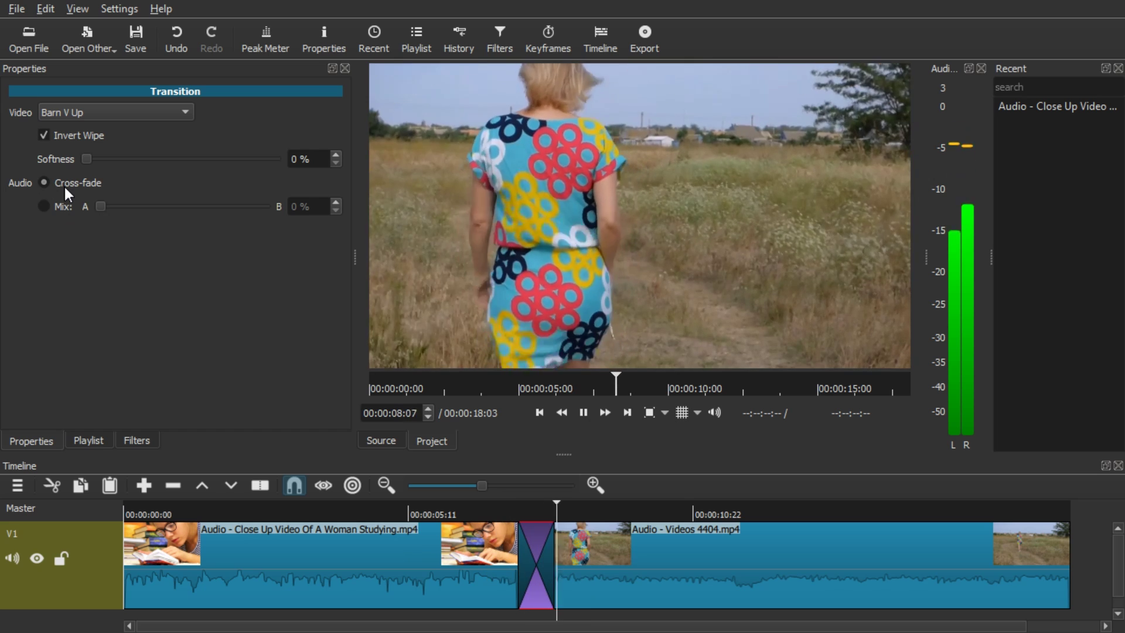
# - Lengthen the Barn V Up transition to the right and play it back
pyautogui.moveTo(555, 566); pyautogui.dragTo(630, 569)
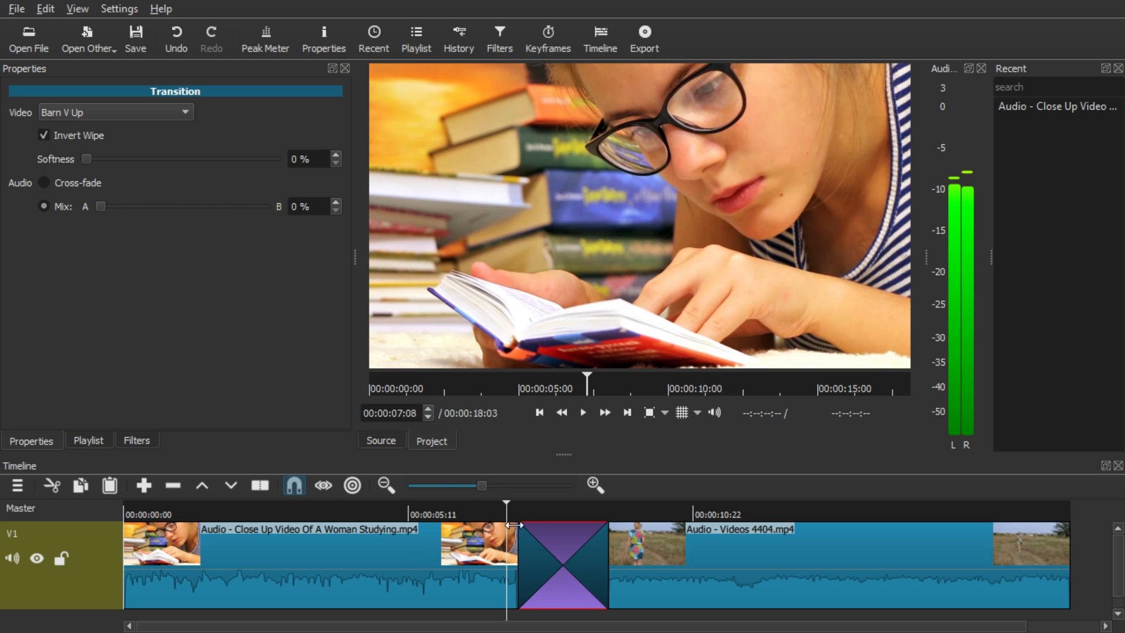
pyautogui.press('space')
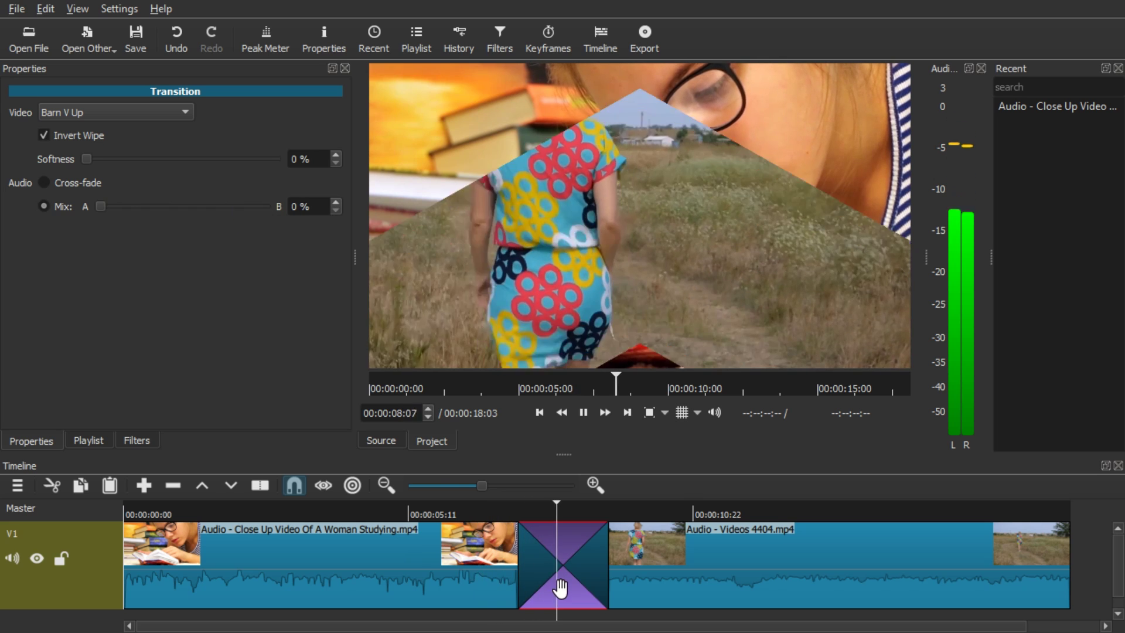
pyautogui.press('space')
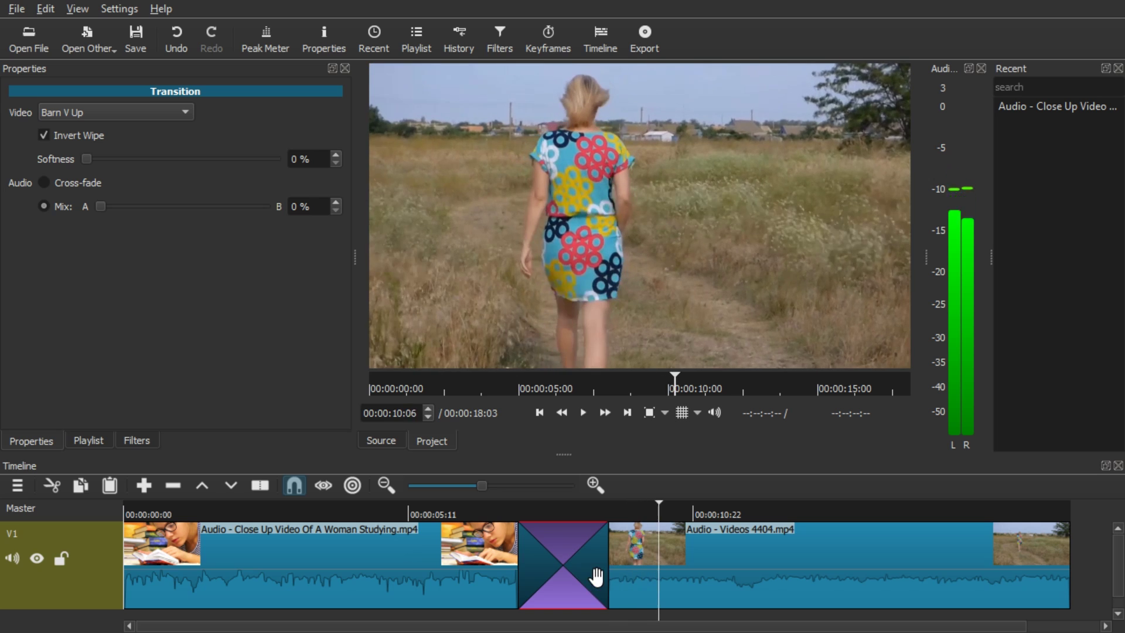
pyautogui.press('Right')
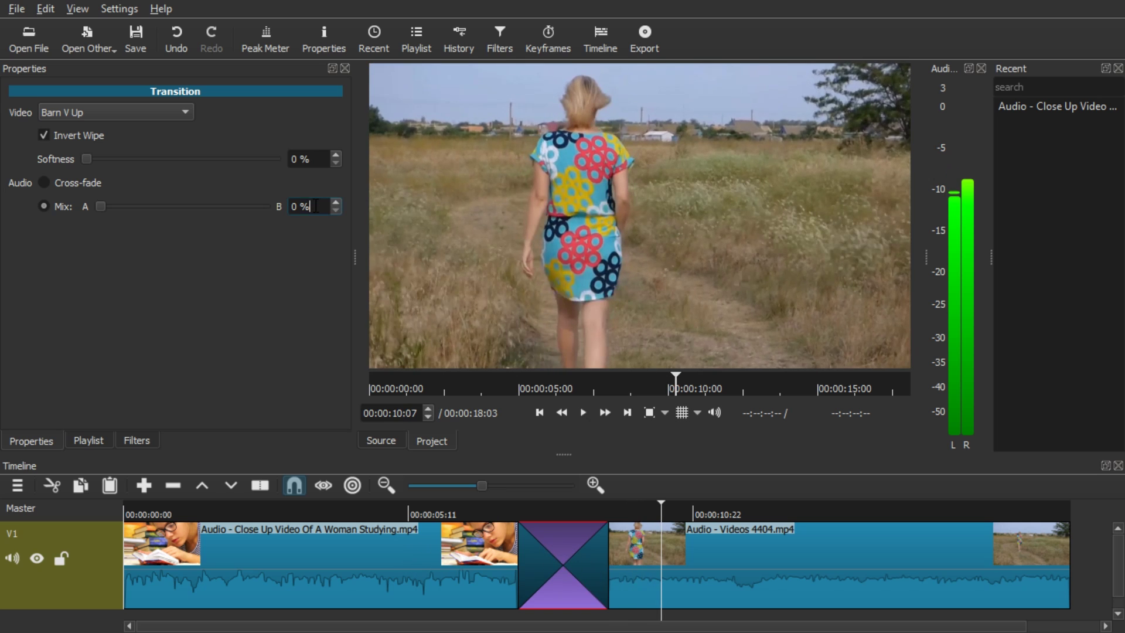
# - Set the transition's audio Mix to 50%, then 100%, and replay from 06:13
pyautogui.write('0')
pyautogui.click(572, 554)
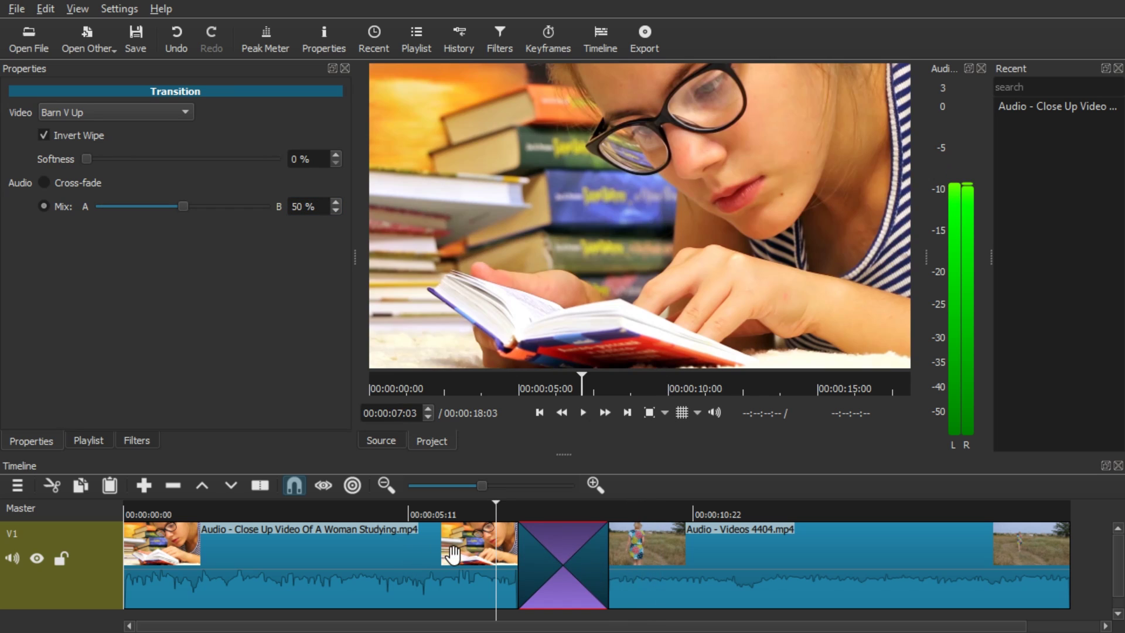
pyautogui.press('space')
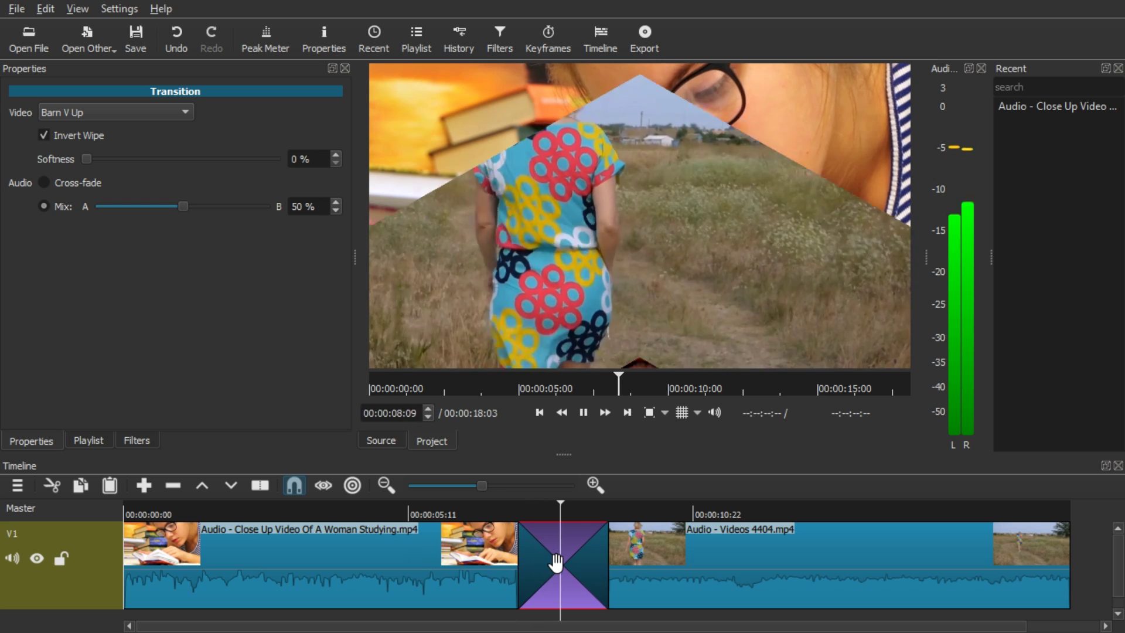
pyautogui.press('space')
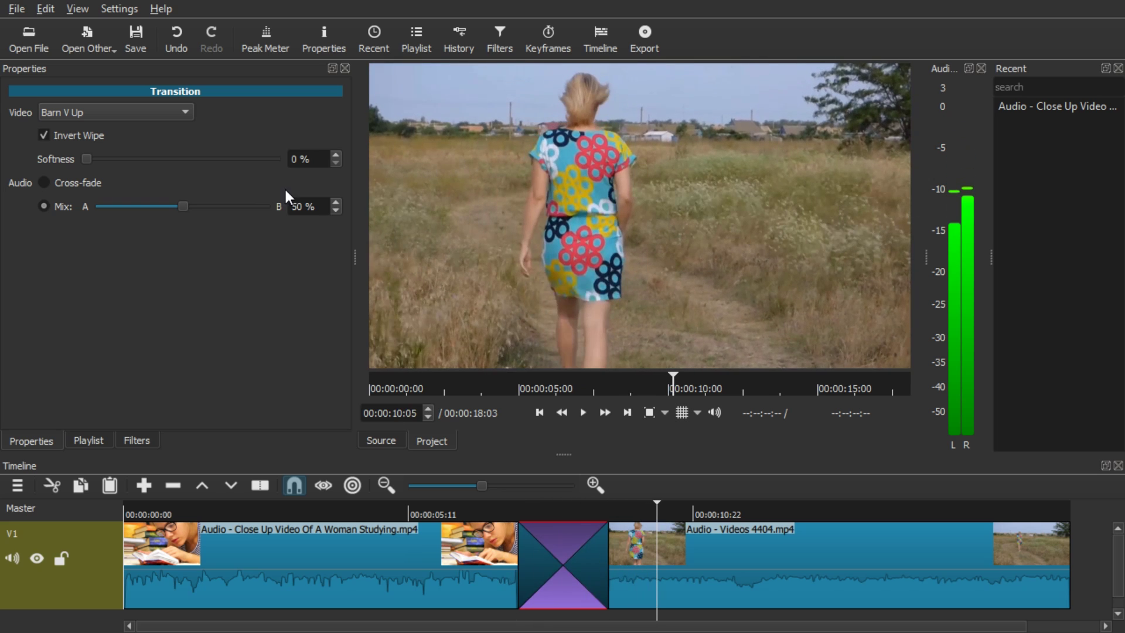
pyautogui.click(255, 212)
pyautogui.moveTo(221, 216); pyautogui.dragTo(364, 224)
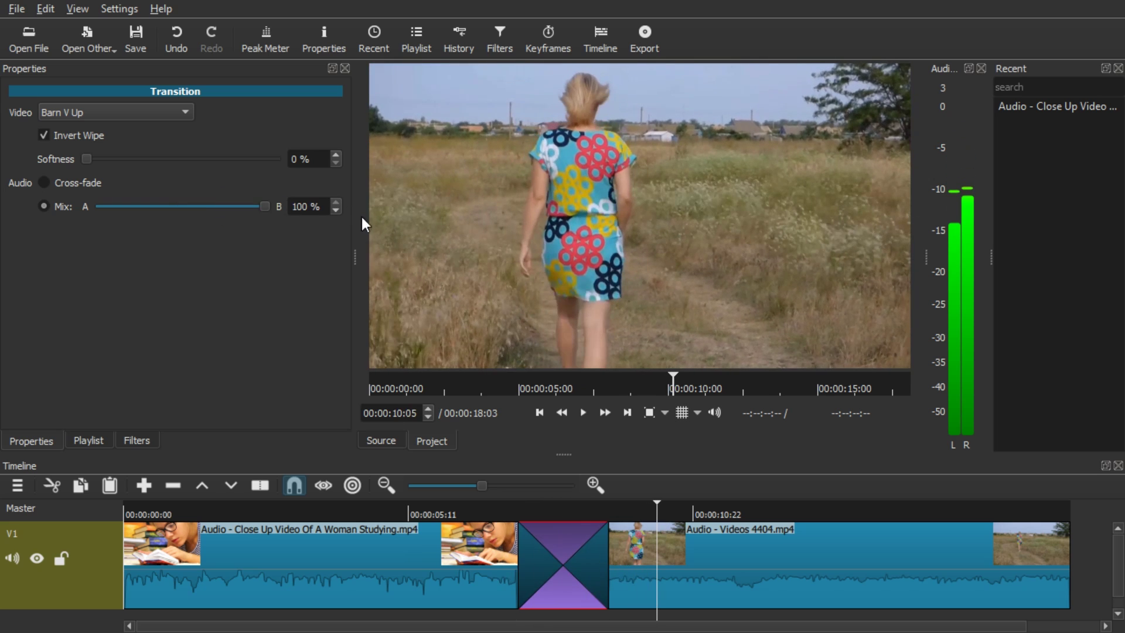
pyautogui.click(465, 515)
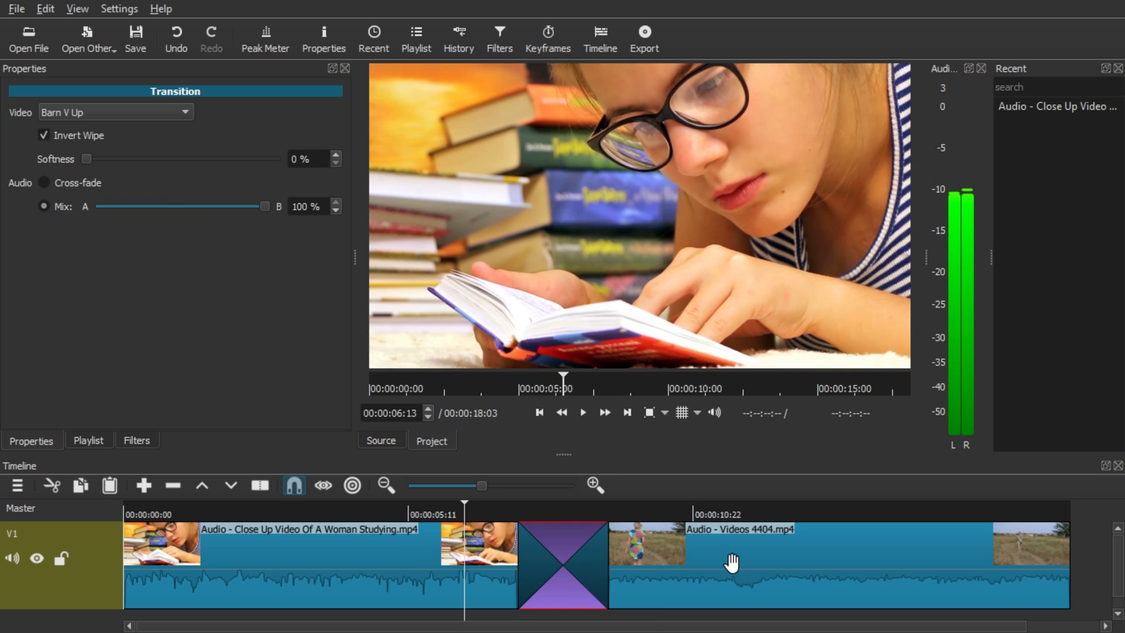
pyautogui.press('space')
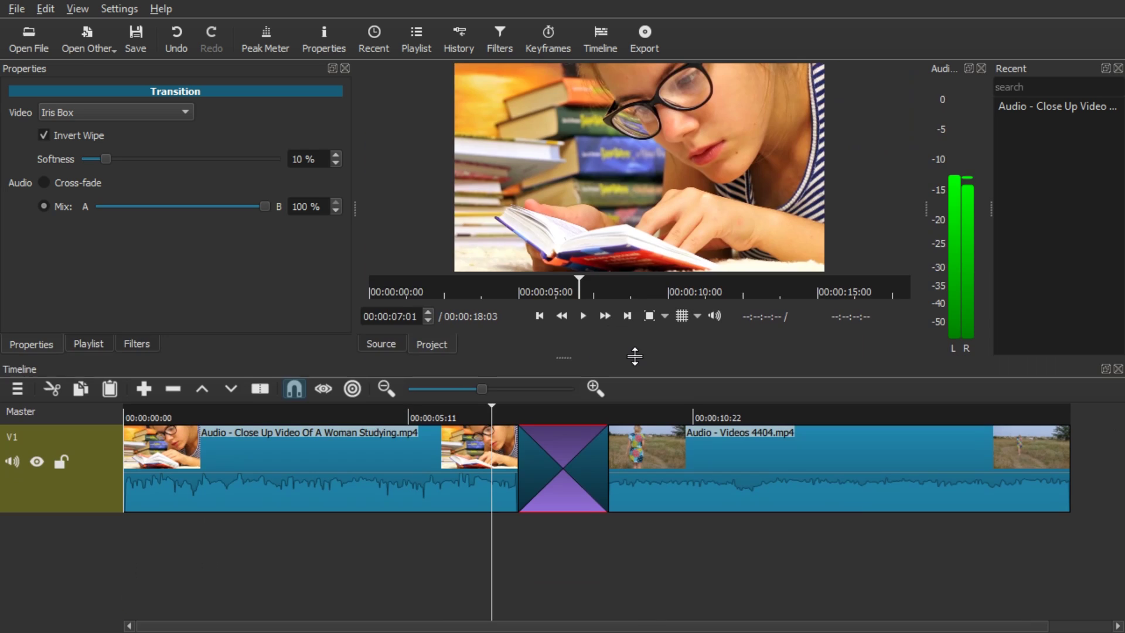
# - Enlarge the timeline area and undo twice to remove the transition
pyautogui.moveTo(635, 356); pyautogui.dragTo(641, 325)
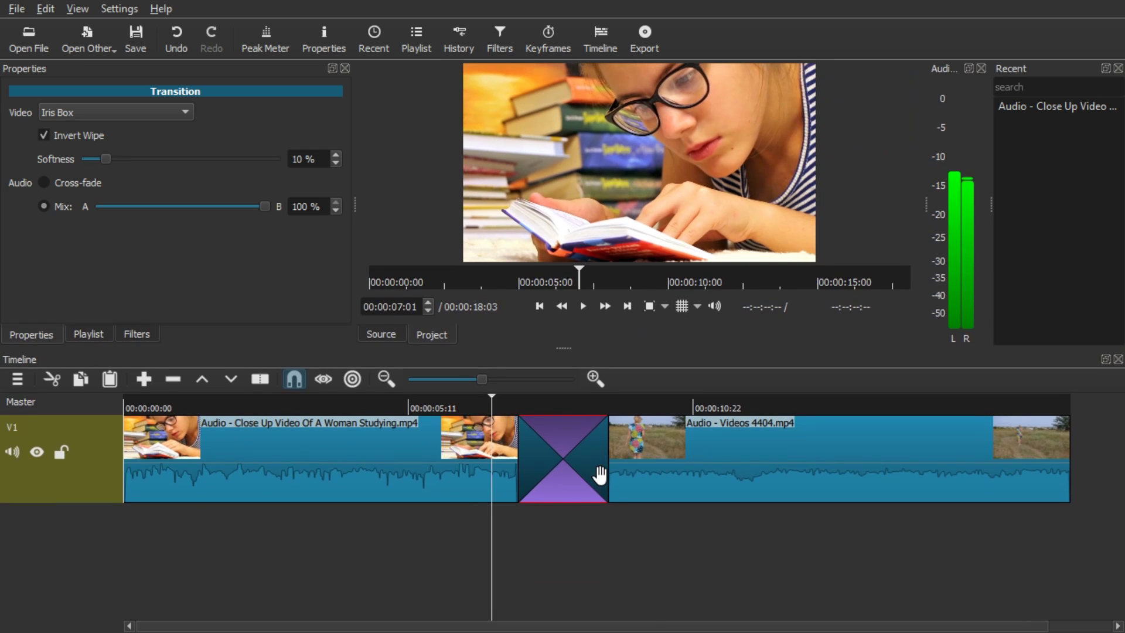
pyautogui.hotkey('ctrl', 'z')
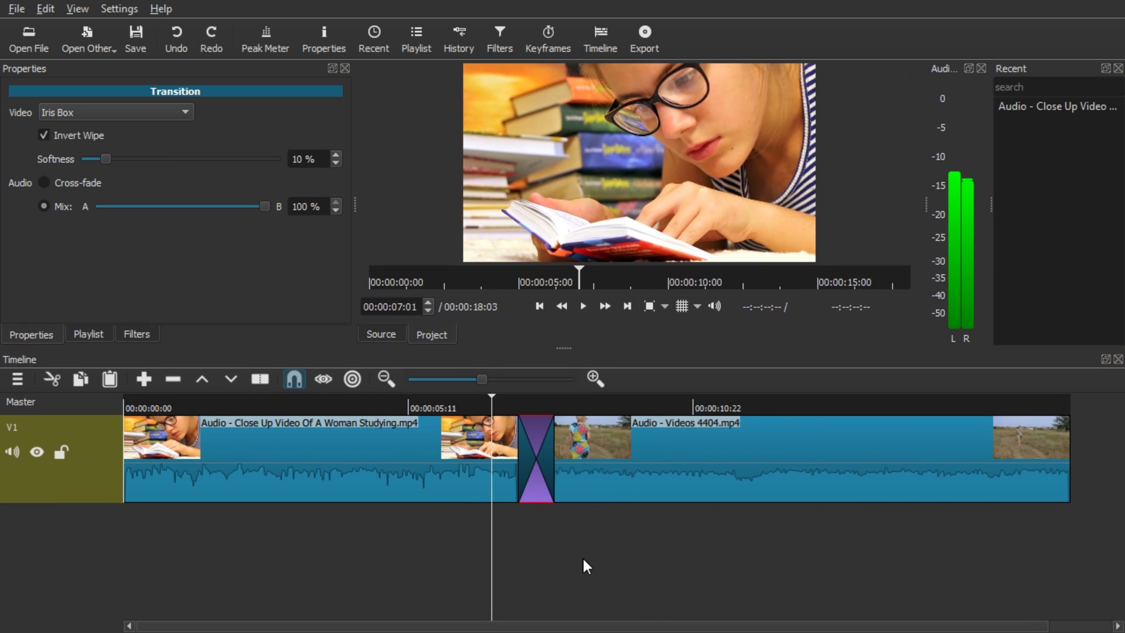
pyautogui.hotkey('ctrl', 'z')
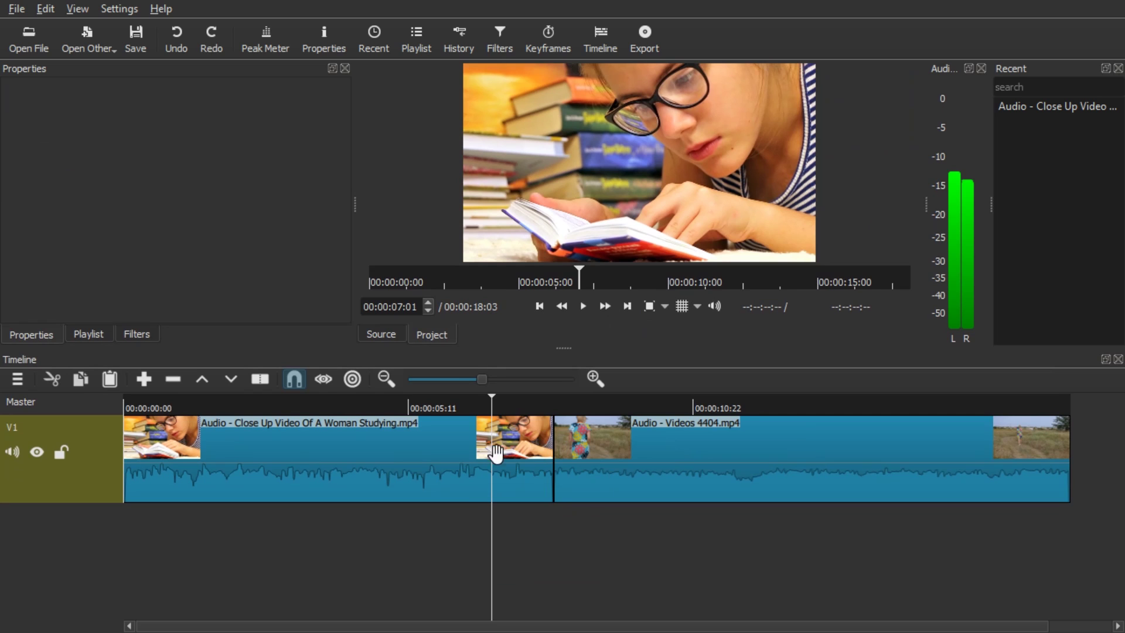
# - Detach the audio of both clips onto the A1 audio track
pyautogui.rightClick(450, 453)
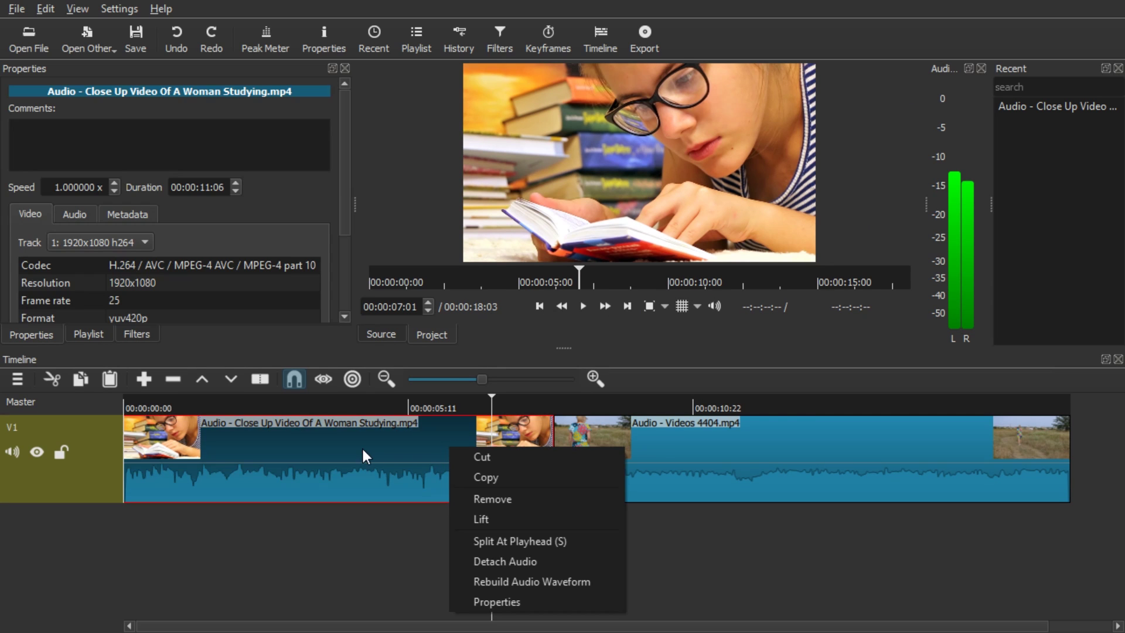
pyautogui.click(528, 560)
pyautogui.rightClick(644, 417)
pyautogui.click(715, 531)
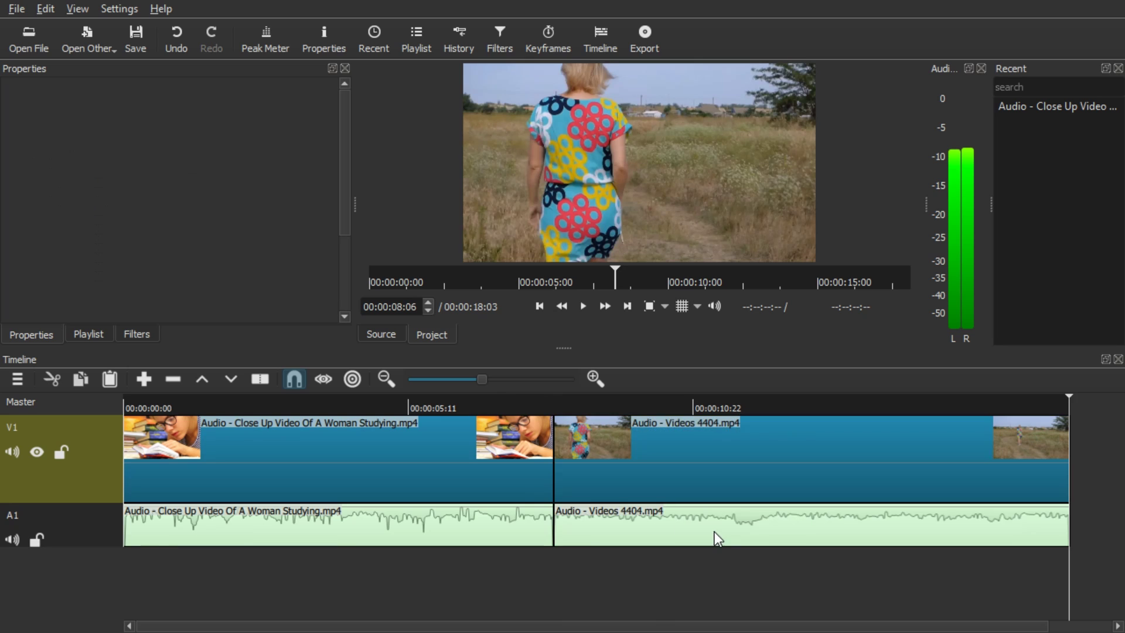
# - Overlap the V1 clips for a video transition and build an earlier A1 audio cross-fade
pyautogui.moveTo(527, 450)
pyautogui.mouseDown()
pyautogui.moveTo(501, 468)
pyautogui.moveTo(476, 462)
pyautogui.mouseUp()
pyautogui.press('=')
pyautogui.moveTo(662, 522); pyautogui.dragTo(539, 518)
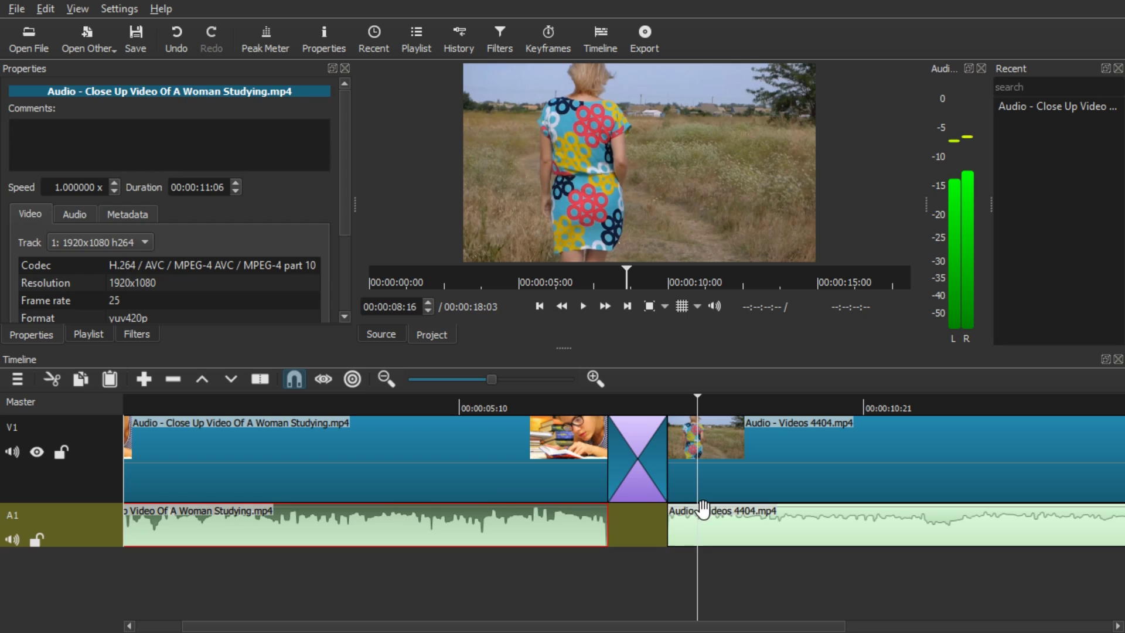
pyautogui.click(674, 517)
pyautogui.moveTo(669, 521); pyautogui.dragTo(574, 530)
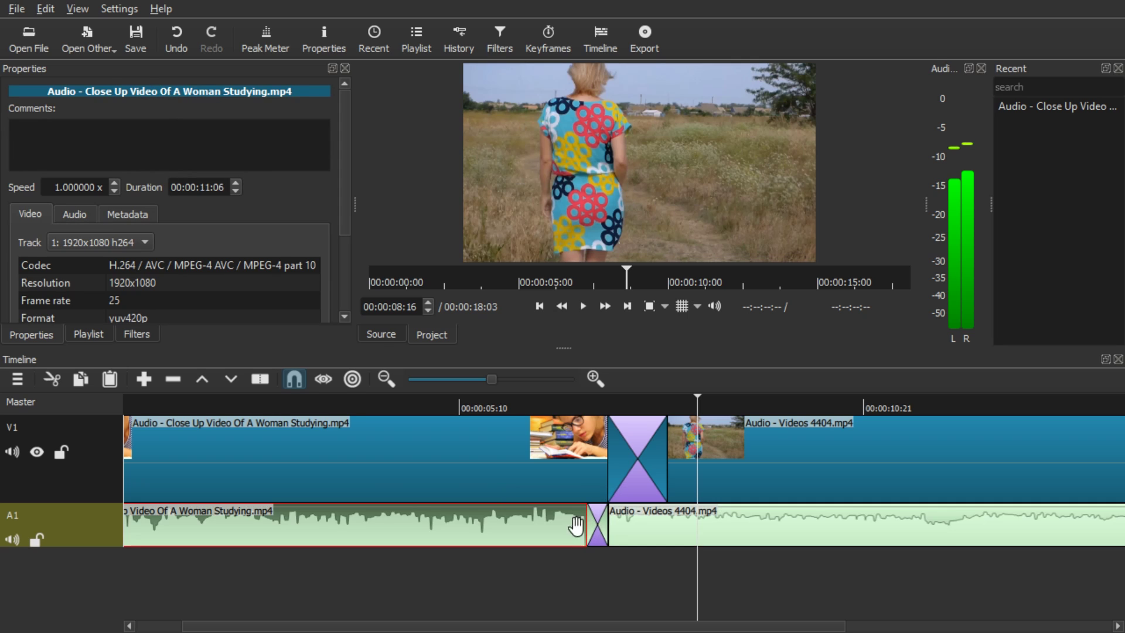
pyautogui.moveTo(576, 526); pyautogui.dragTo(530, 527)
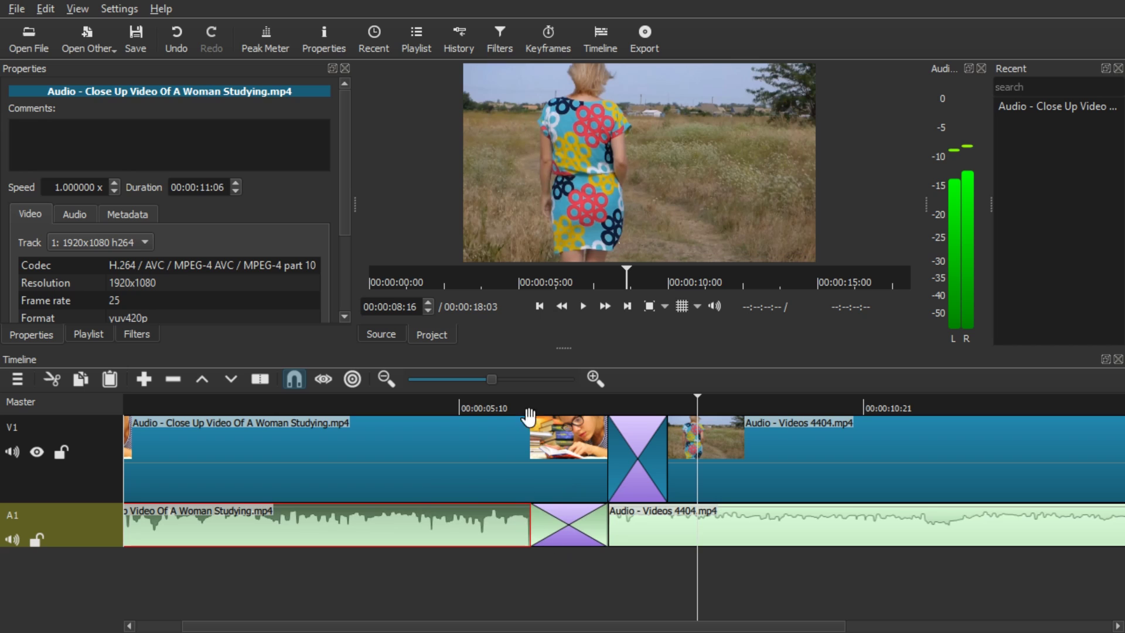
# - Play the staggered transitions from 05:20 and select the audio transition
pyautogui.click(476, 409)
pyautogui.click(595, 567)
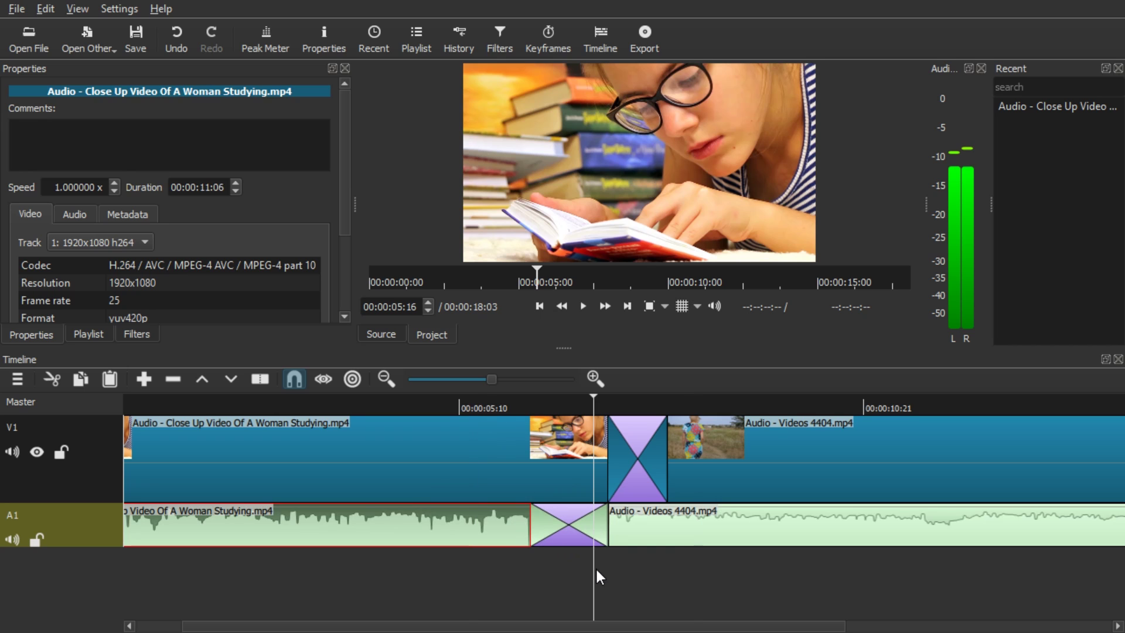
pyautogui.click(471, 405)
pyautogui.press('space')
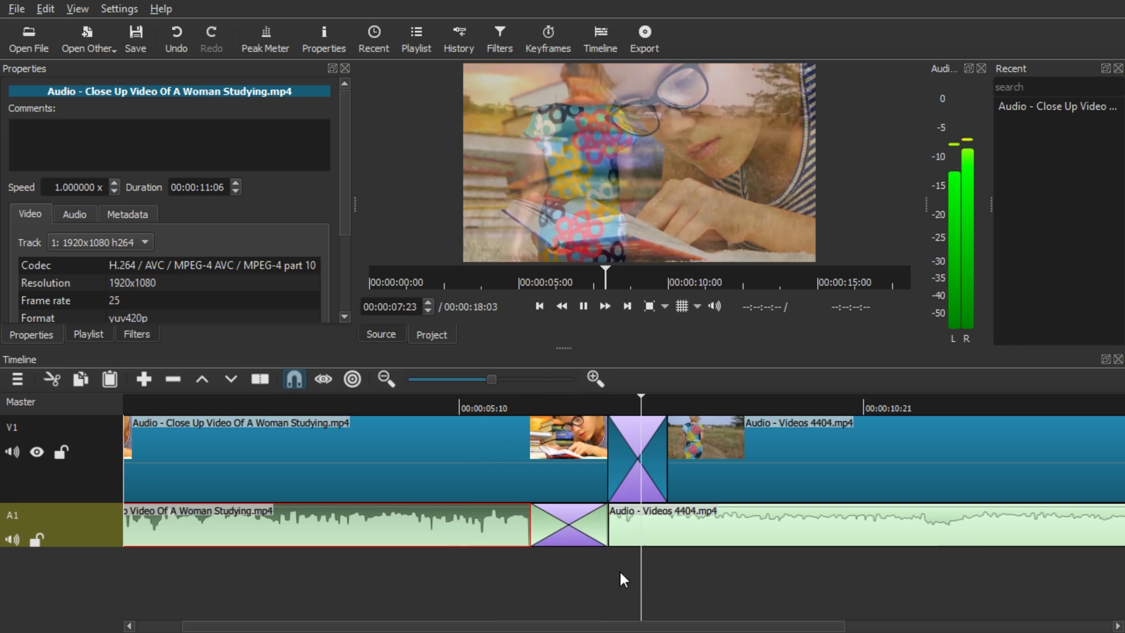
pyautogui.click(486, 398)
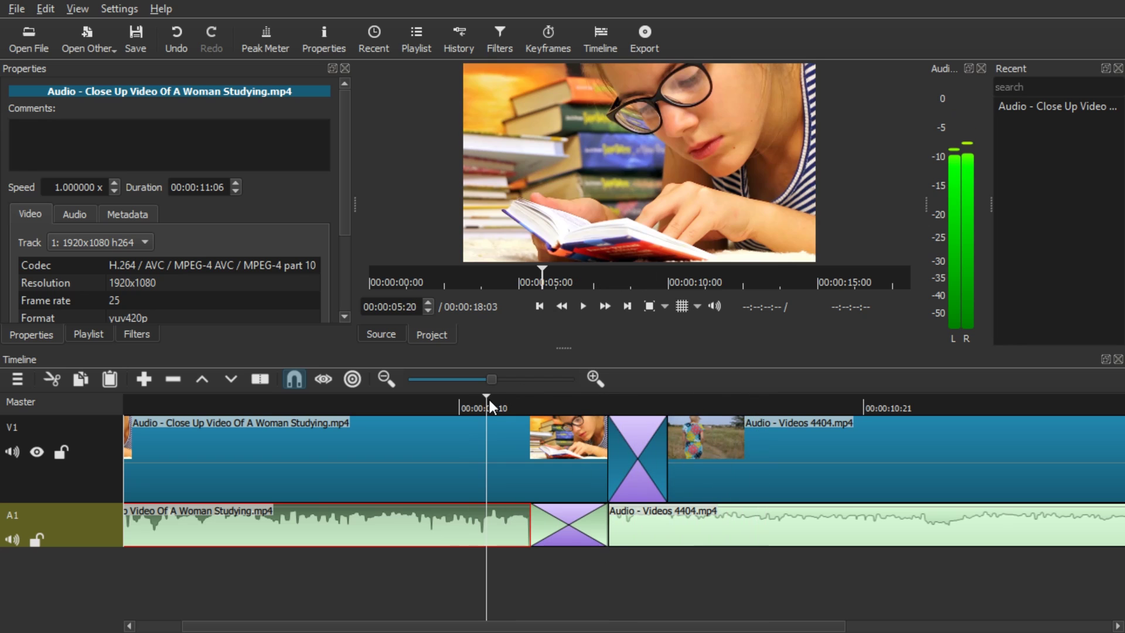
pyautogui.press('space')
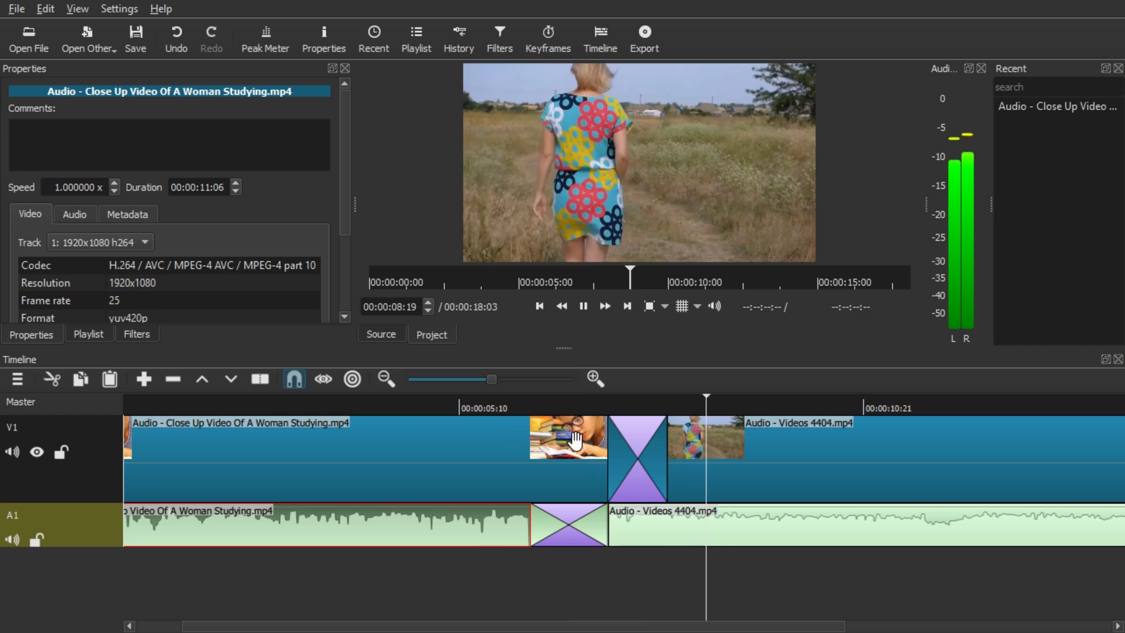
pyautogui.click(564, 524)
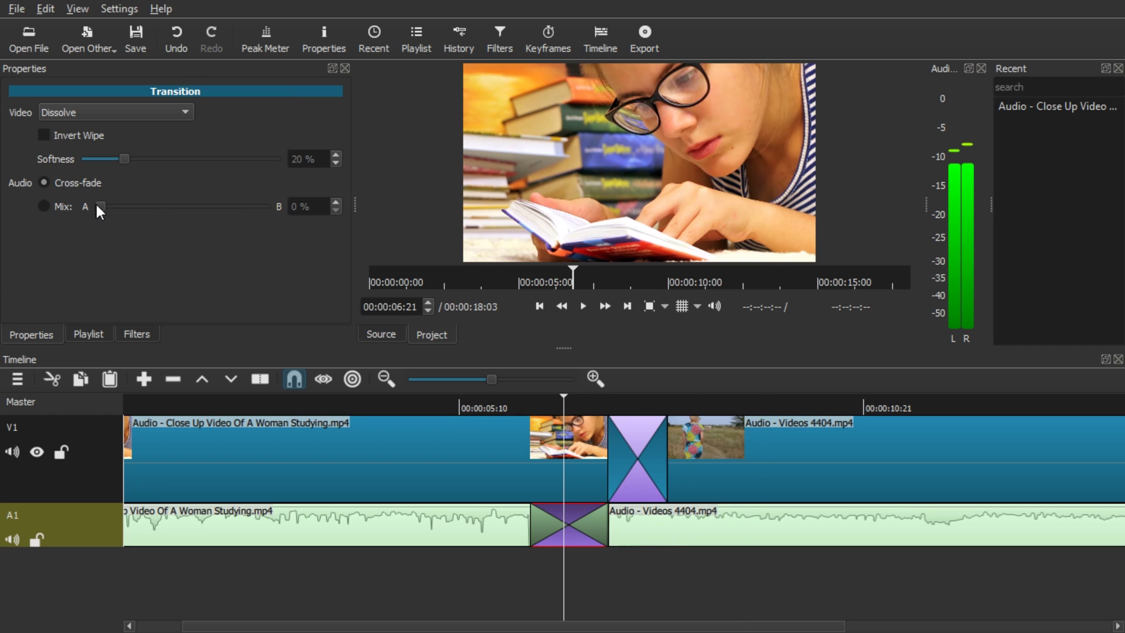
# - Preview the transitions, then switch the V1 transition to a Matrix Snake Parallel Vertical wipe
pyautogui.click(508, 400)
pyautogui.press('space')
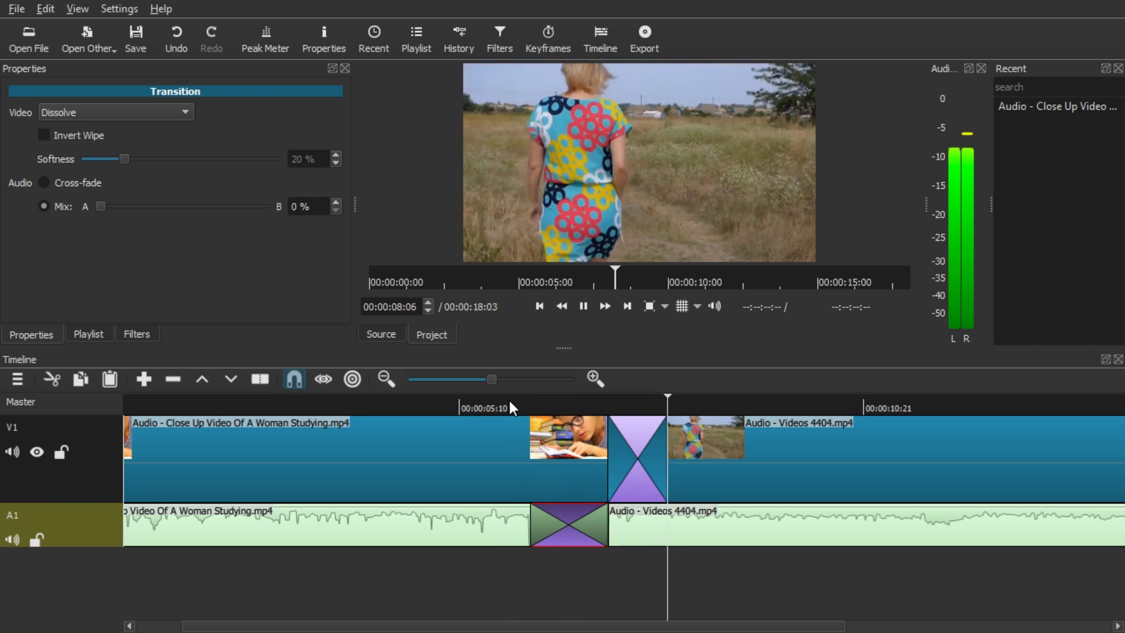
pyautogui.press('space')
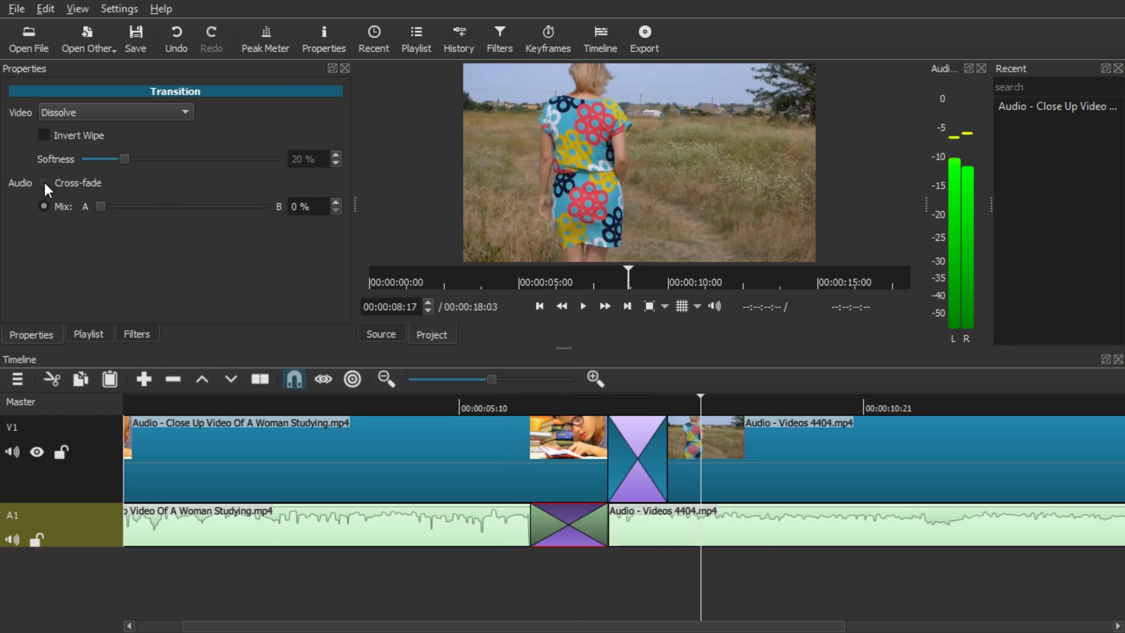
pyautogui.click(633, 415)
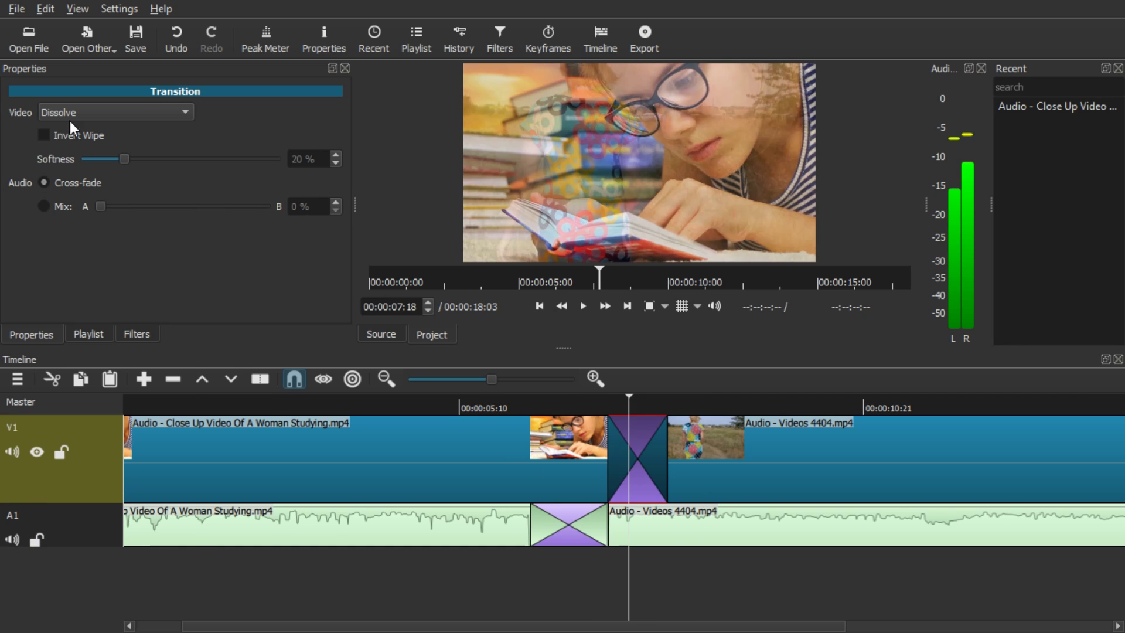
pyautogui.click(76, 111)
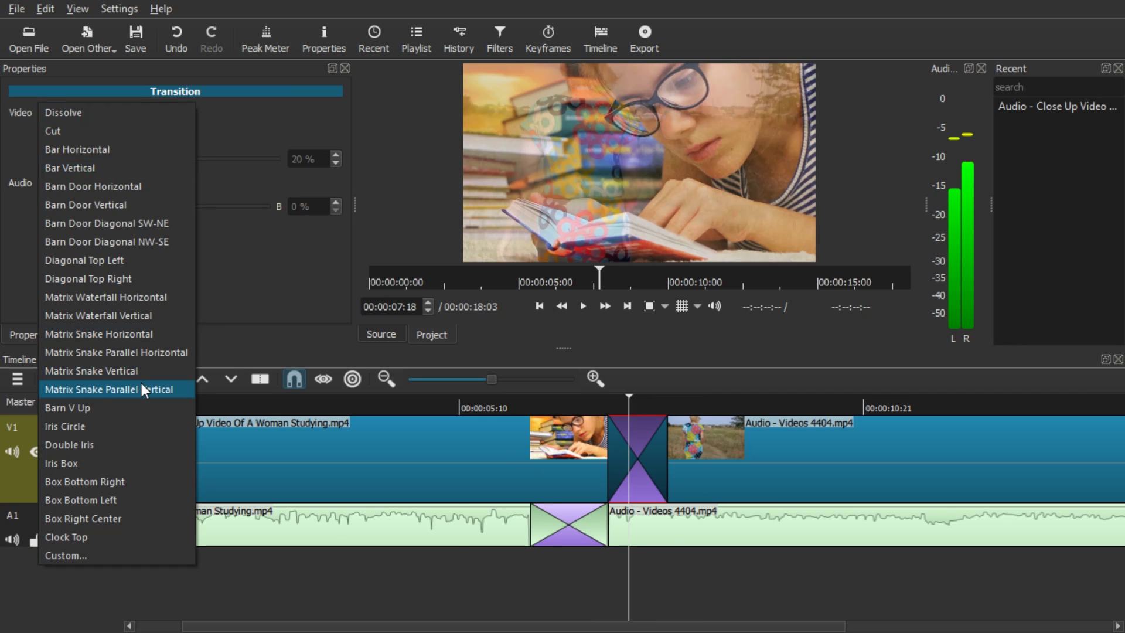
pyautogui.click(142, 384)
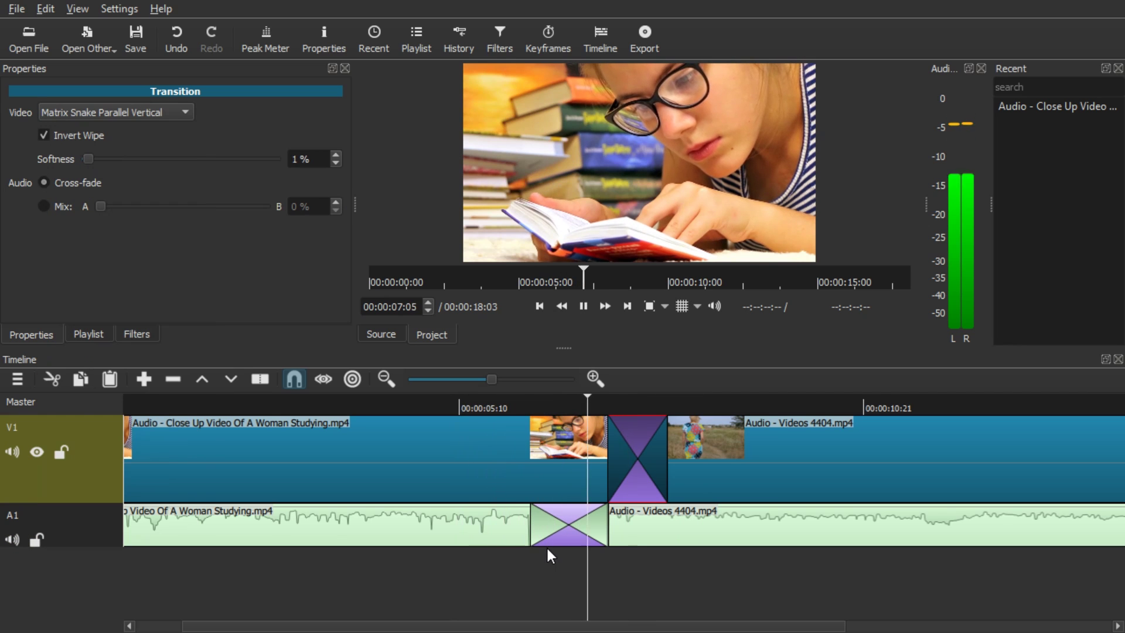